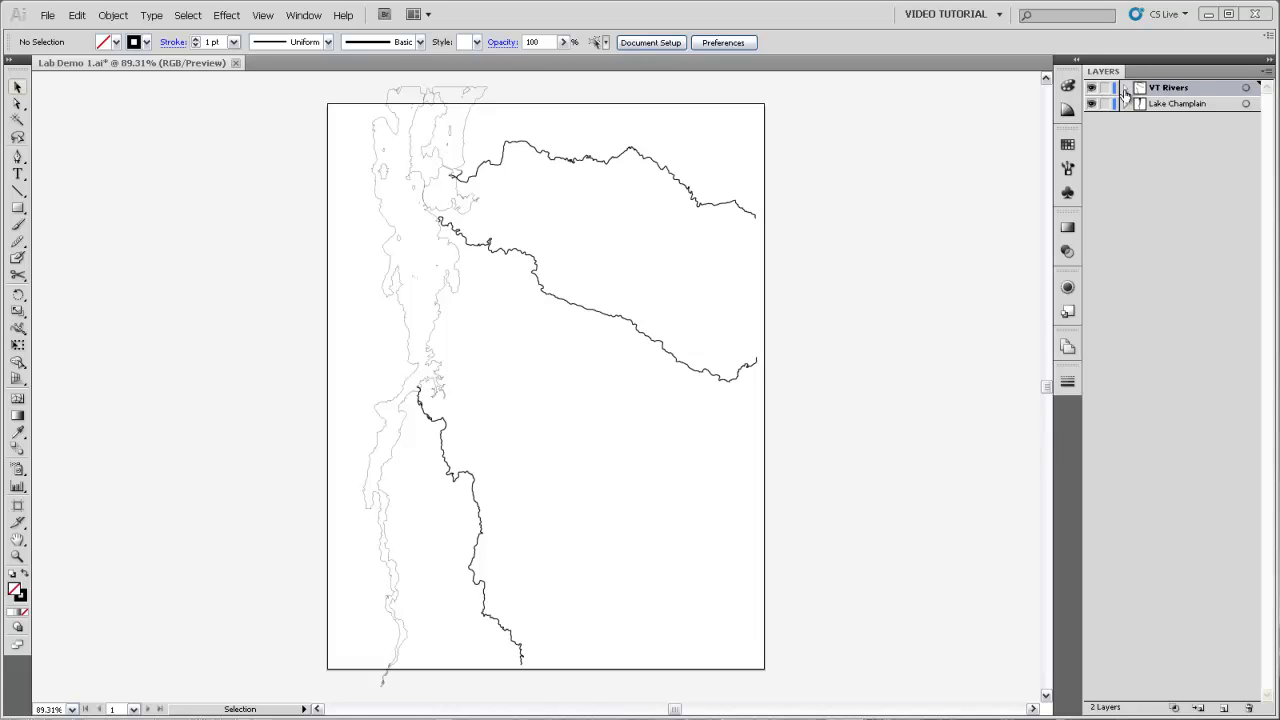
Expand the VT Rivers and Lake Champlain layers and examine which separate paths make up the southern river near its mouth
click(1126, 90)
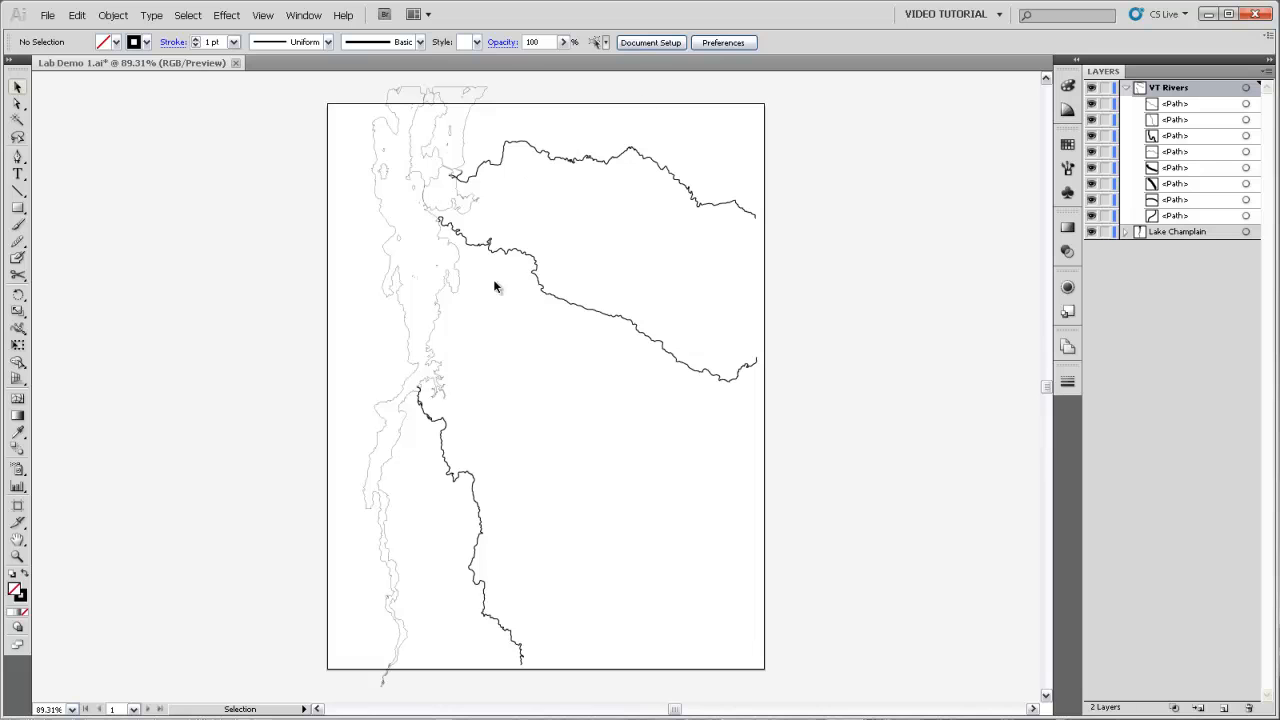
click(1125, 232)
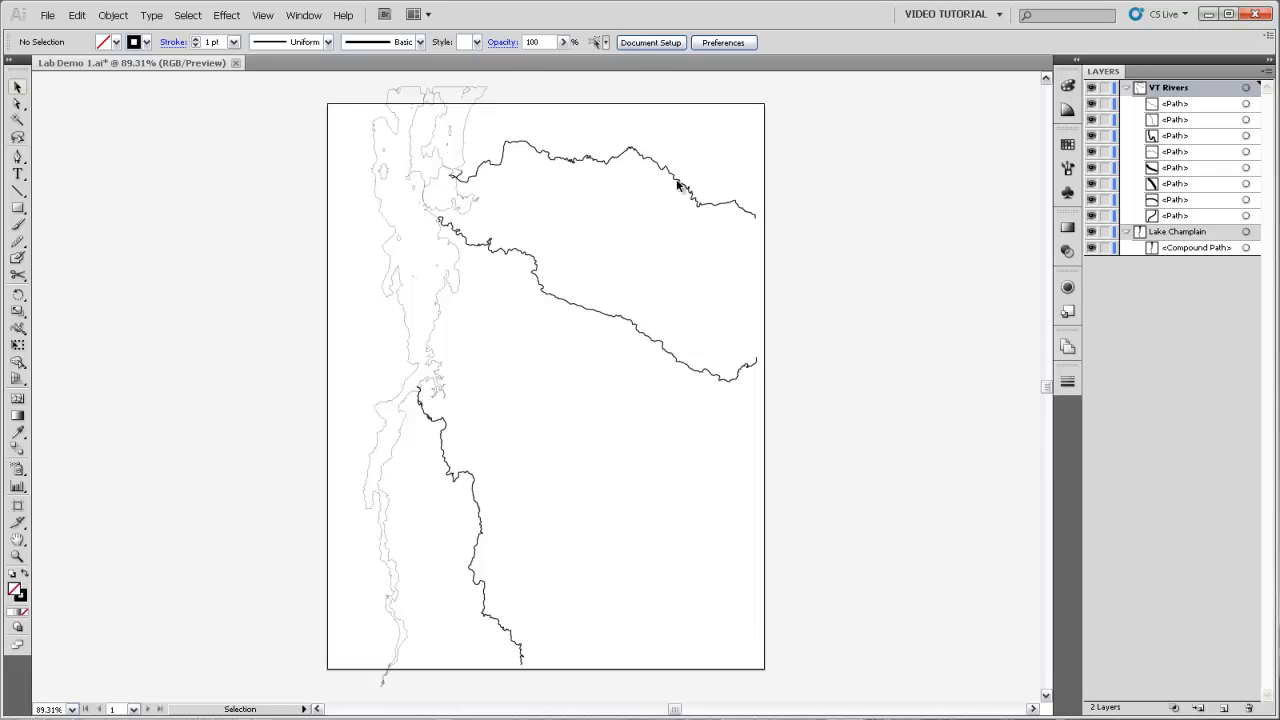
key(z)
drag(401, 374, 466, 456)
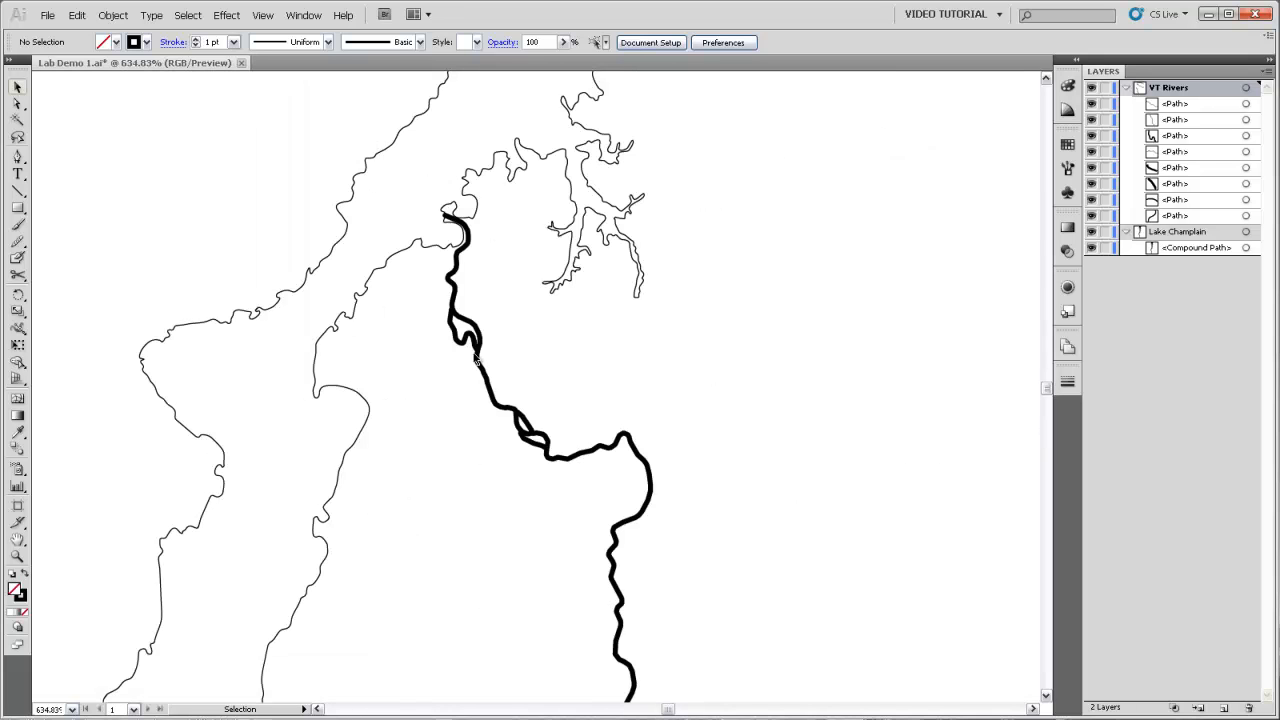
click(617, 448)
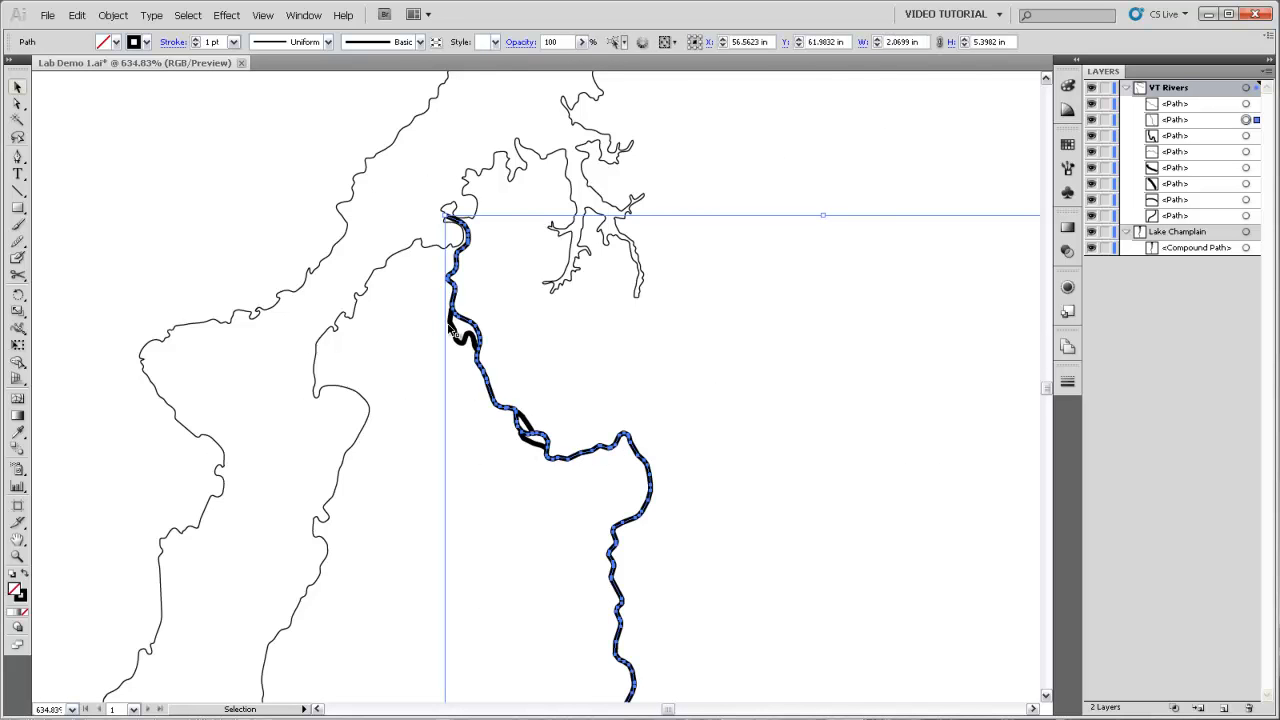
click(537, 446)
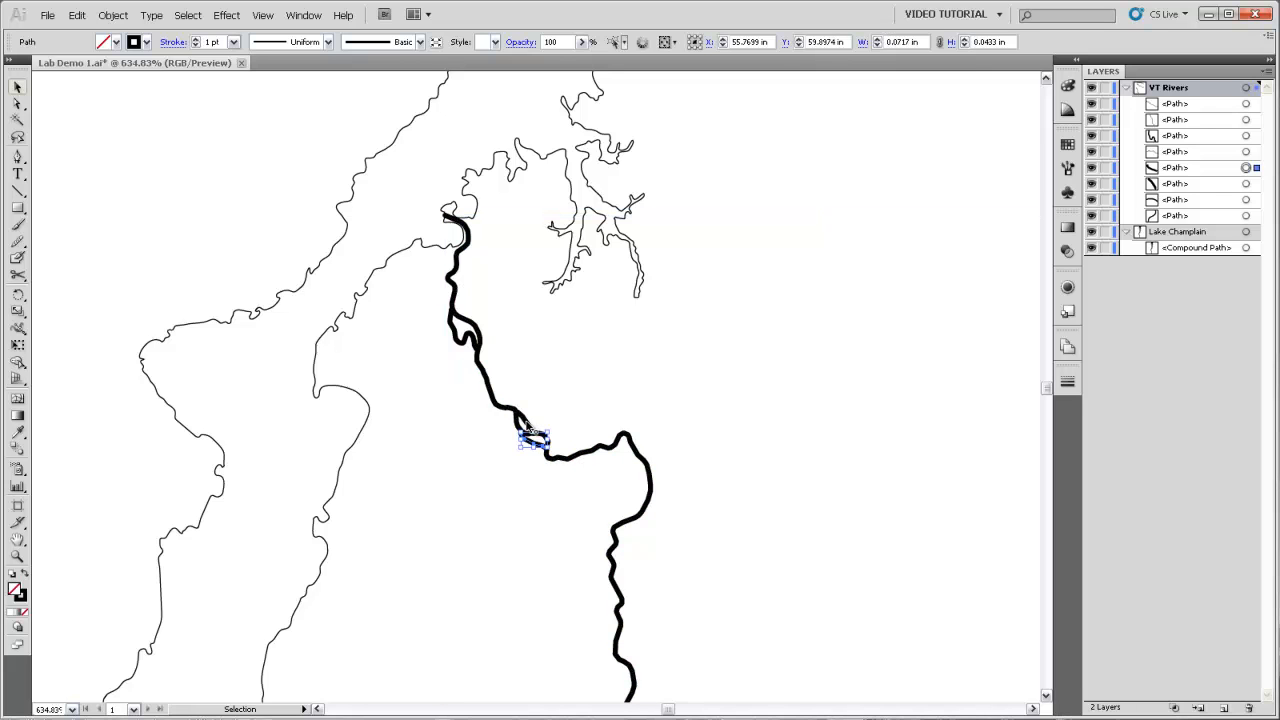
double_click(457, 342)
double_click(539, 350)
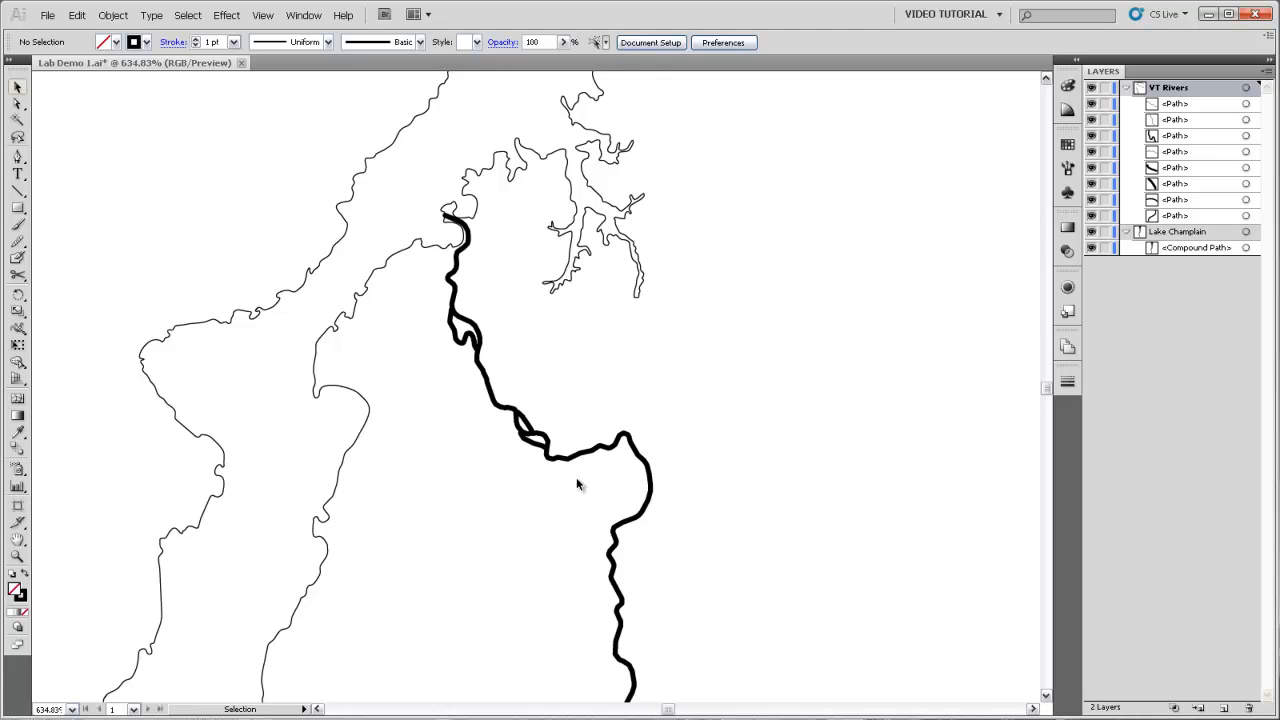
drag(432, 311, 652, 528)
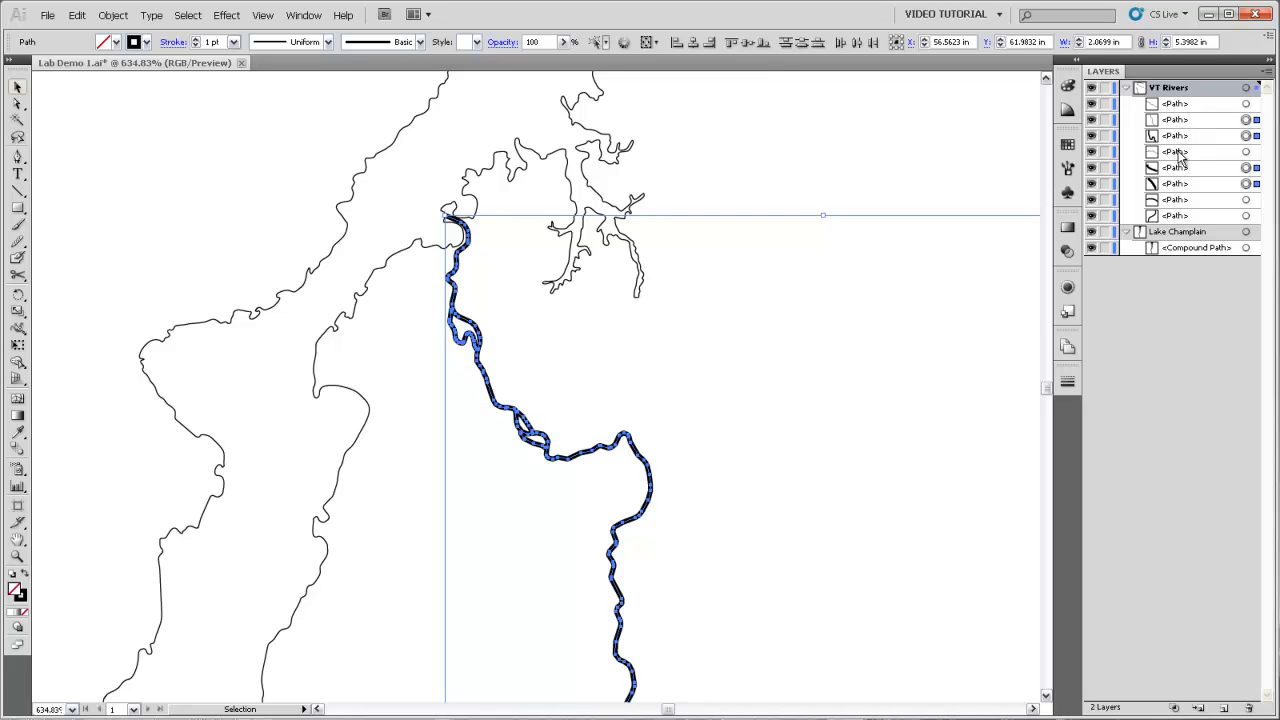
click(979, 167)
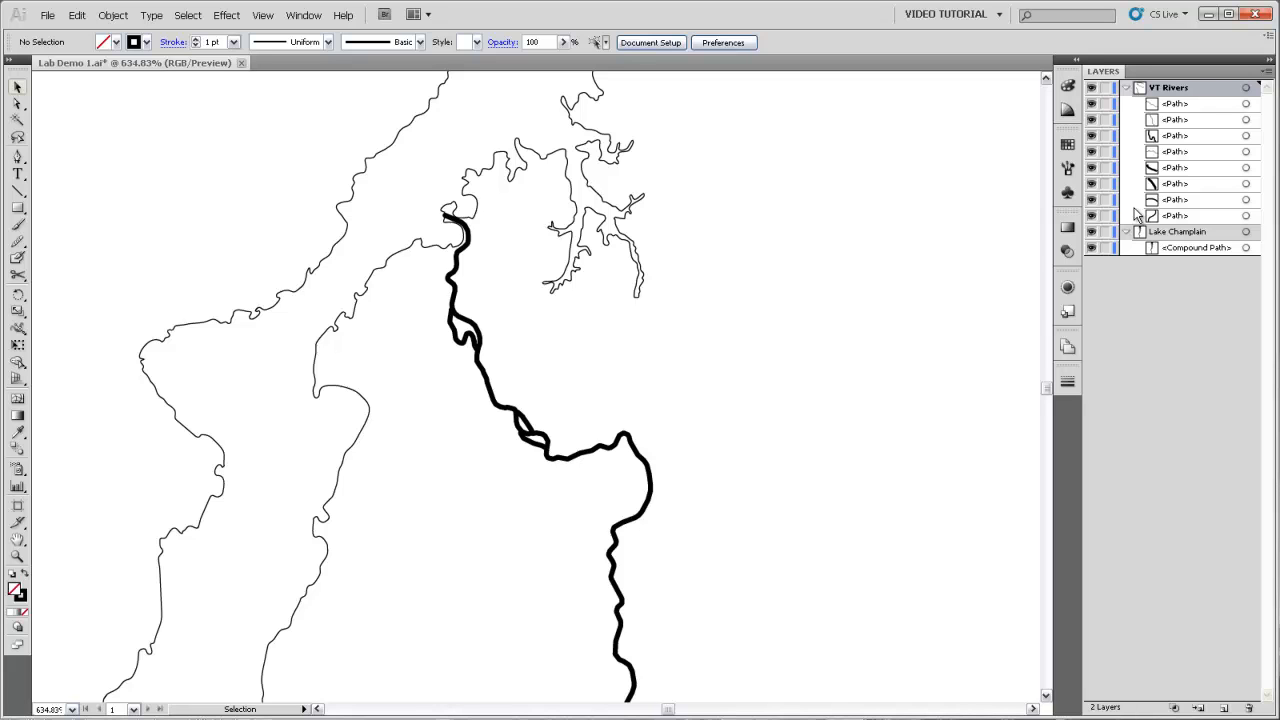
Create a new top-level layer and move the southern river's main path from VT Rivers into it
click(1221, 708)
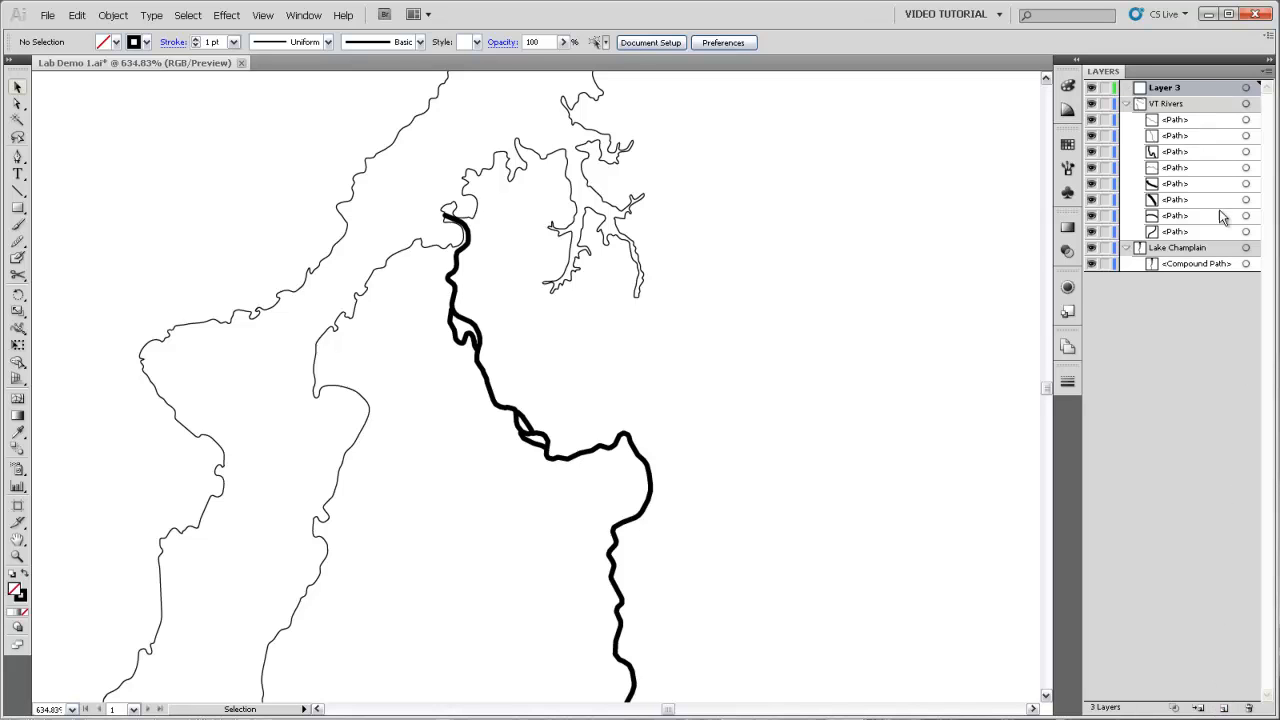
click(587, 458)
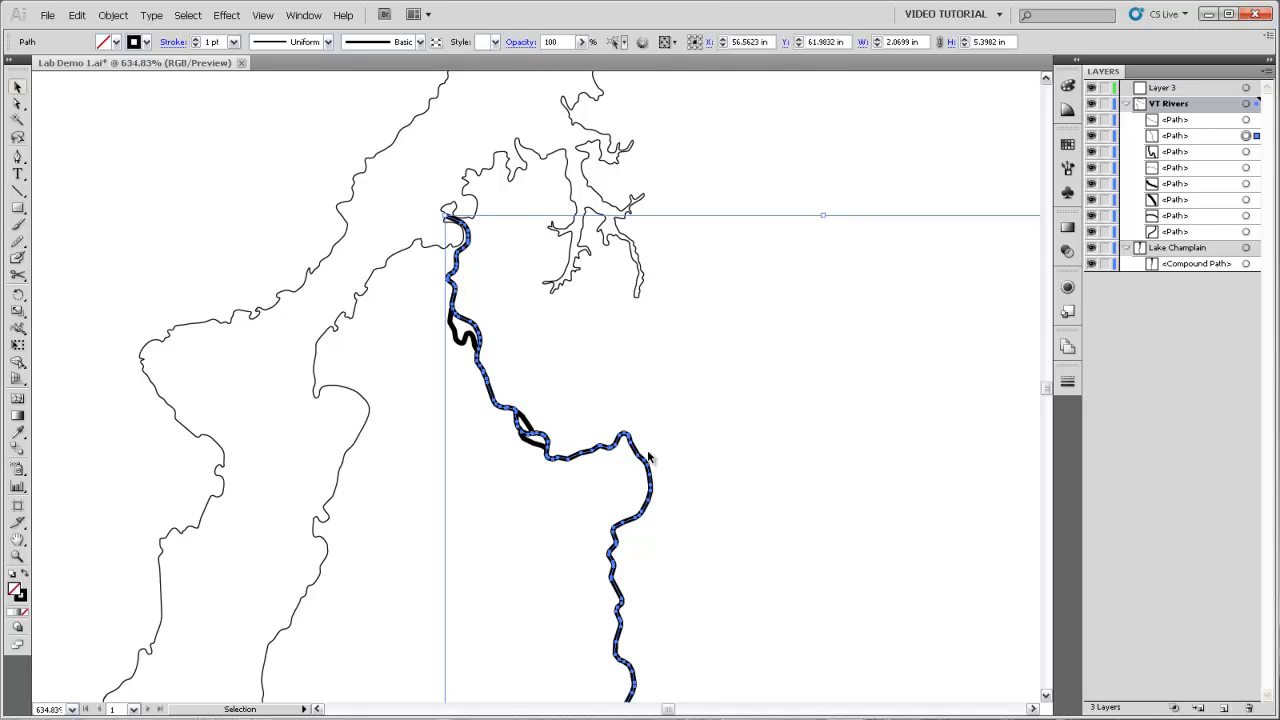
drag(1194, 136, 1192, 86)
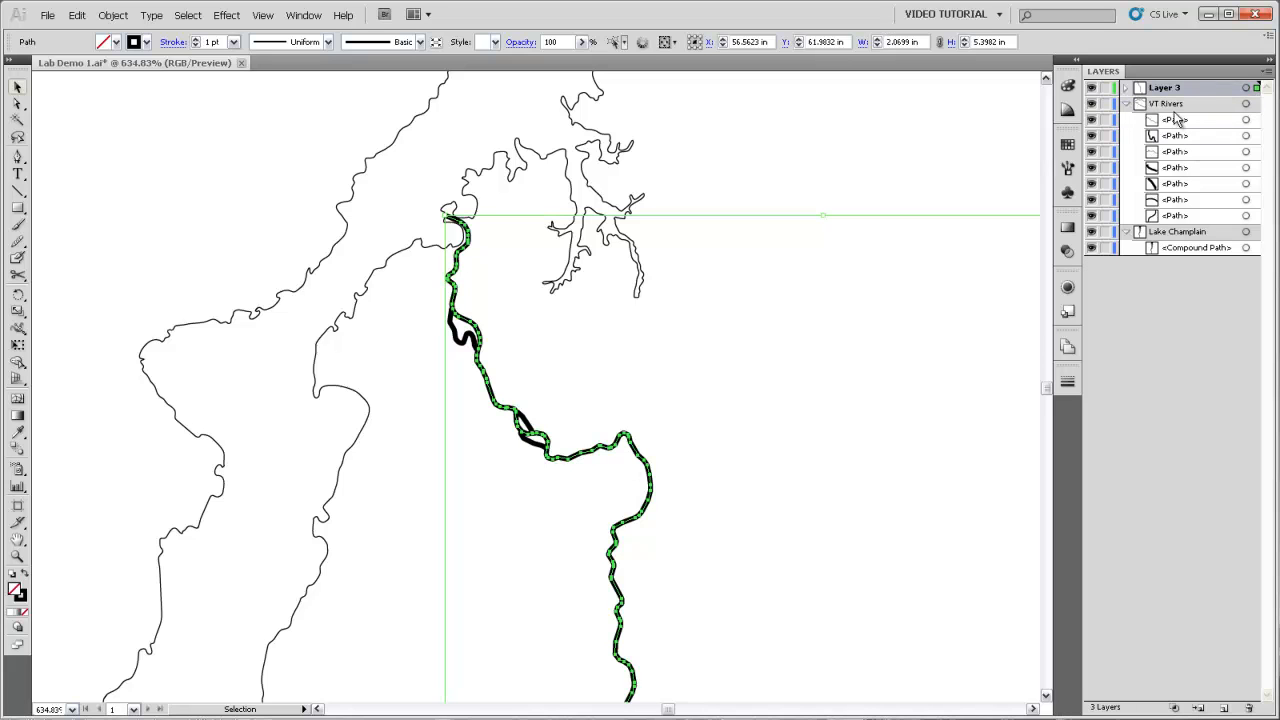
click(563, 408)
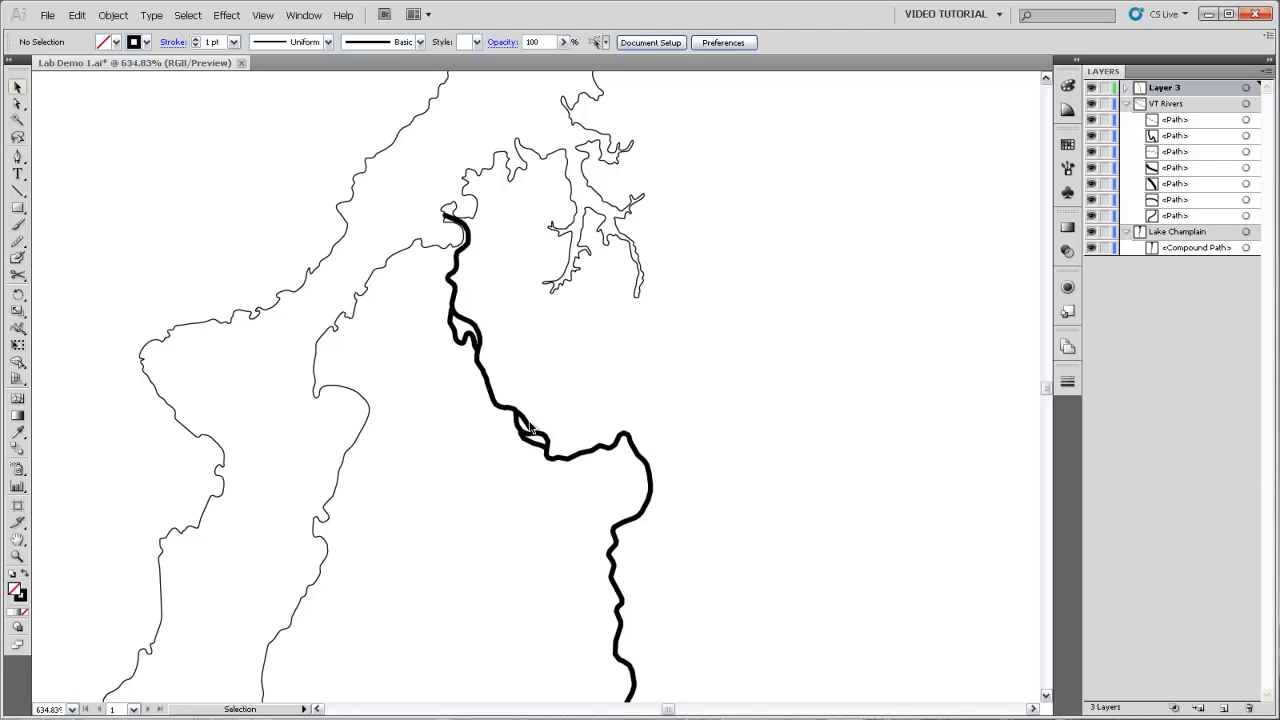
Move the southern river's three short side-channel paths from VT Rivers into the new layer and list that layer's contents
double_click(530, 427)
double_click(563, 405)
click(526, 426)
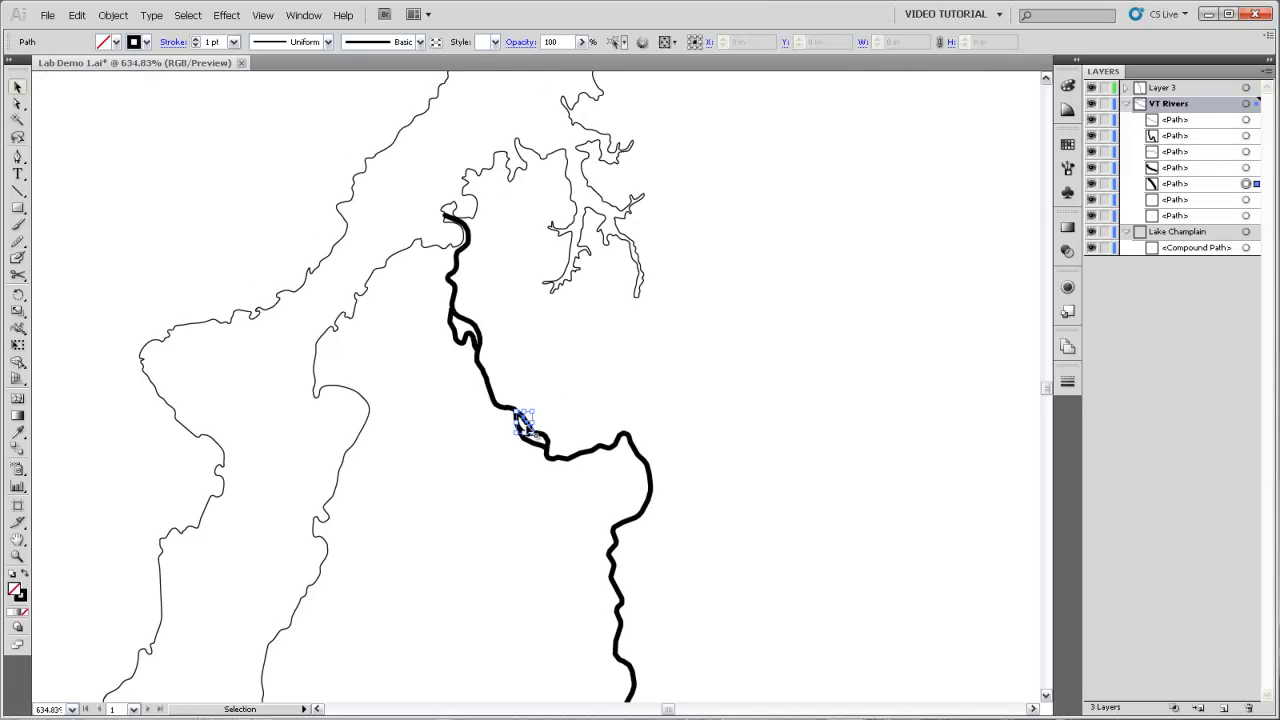
shift+click(537, 444)
shift+click(468, 342)
click(1195, 139)
drag(1194, 103, 1194, 88)
drag(1195, 152, 1193, 90)
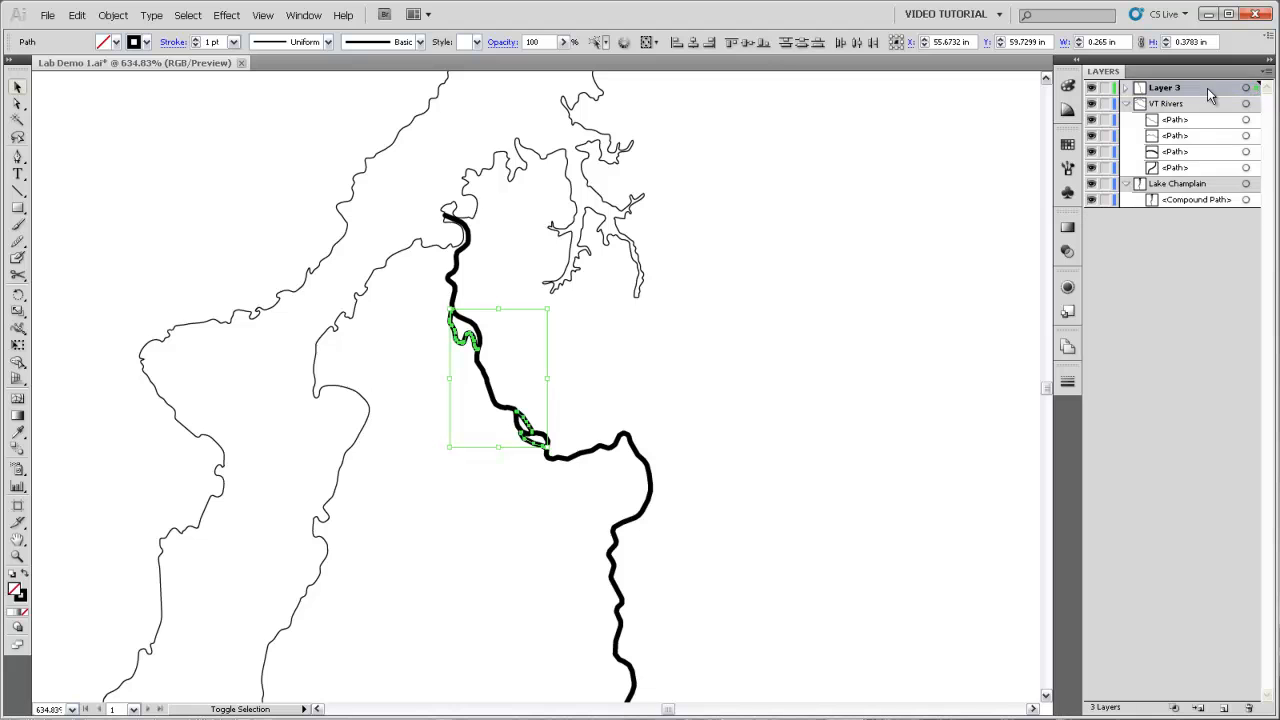
click(1126, 88)
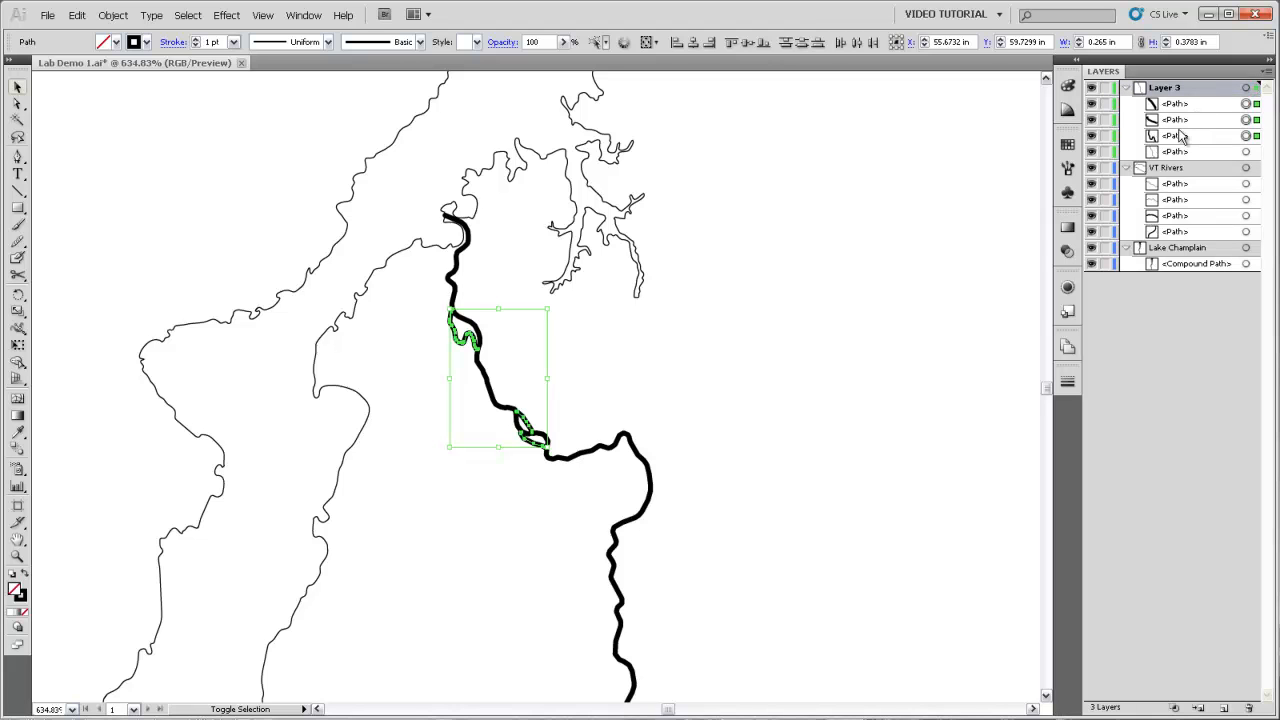
click(868, 362)
click(503, 412)
click(566, 405)
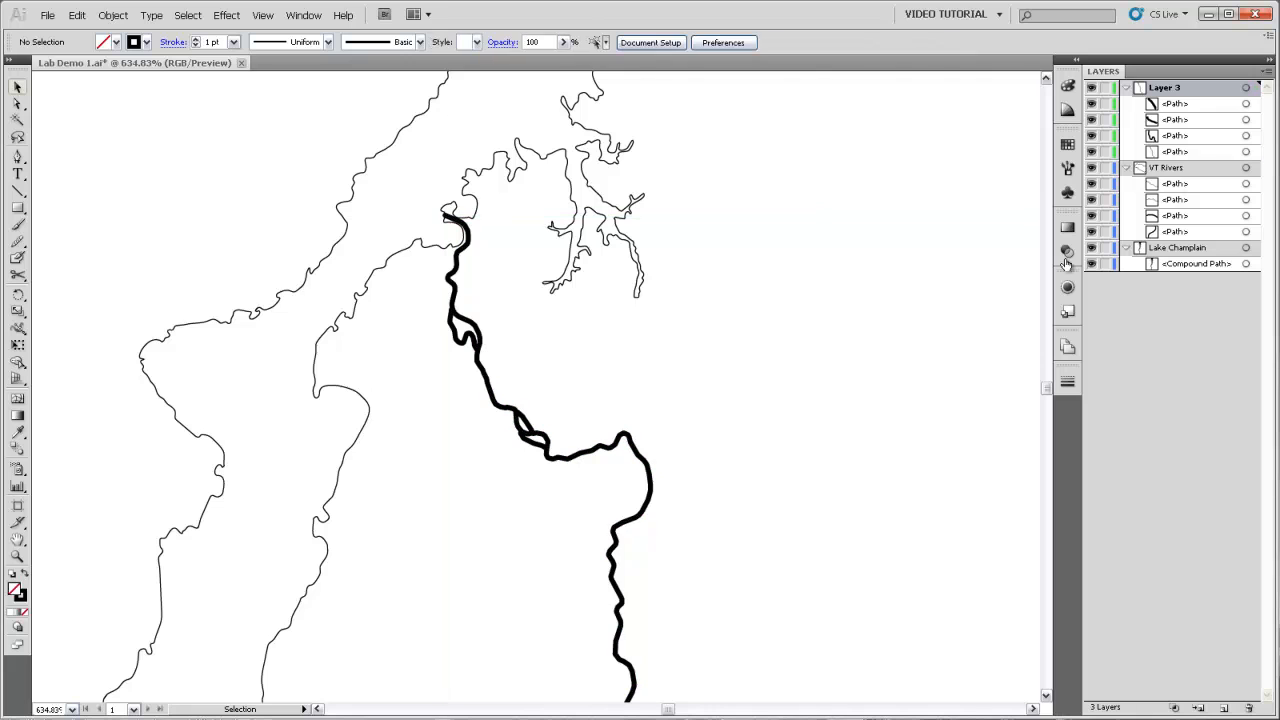
Rename the new layer holding the southern river's paths as Otter Creek, keeping its green layer color
double_click(1168, 90)
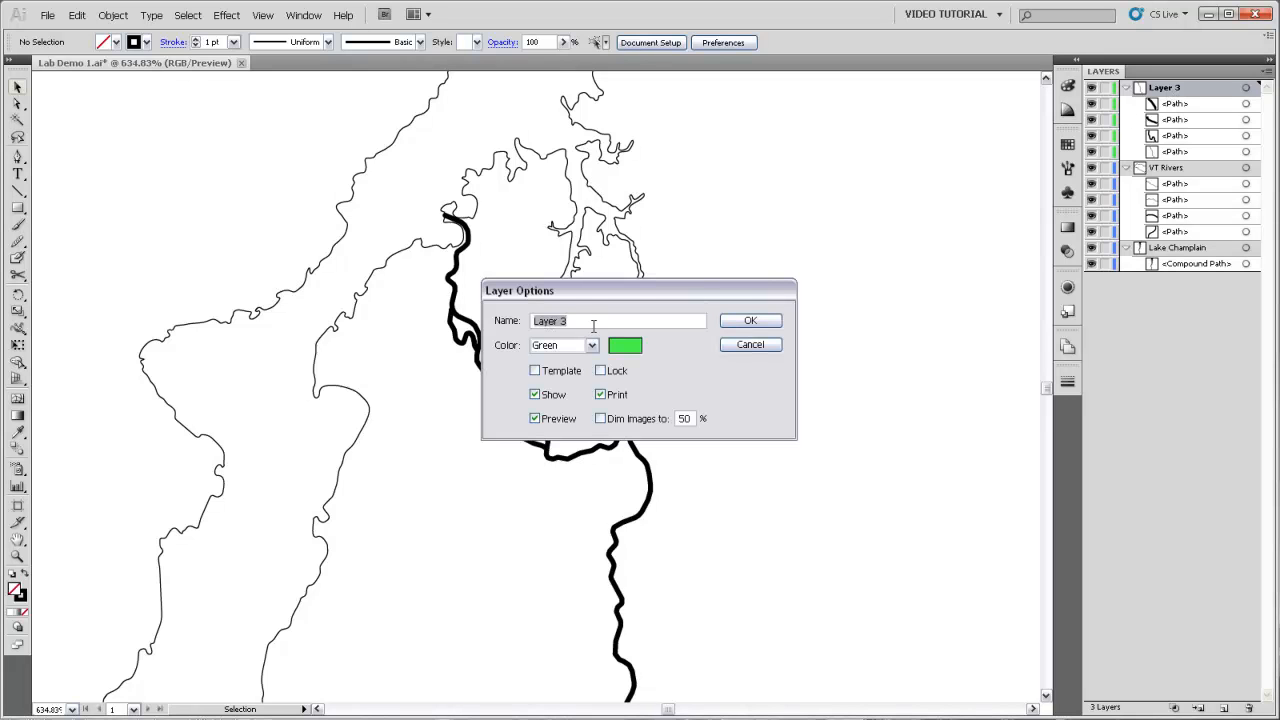
text(Otter Creek)
drag(592, 292, 608, 273)
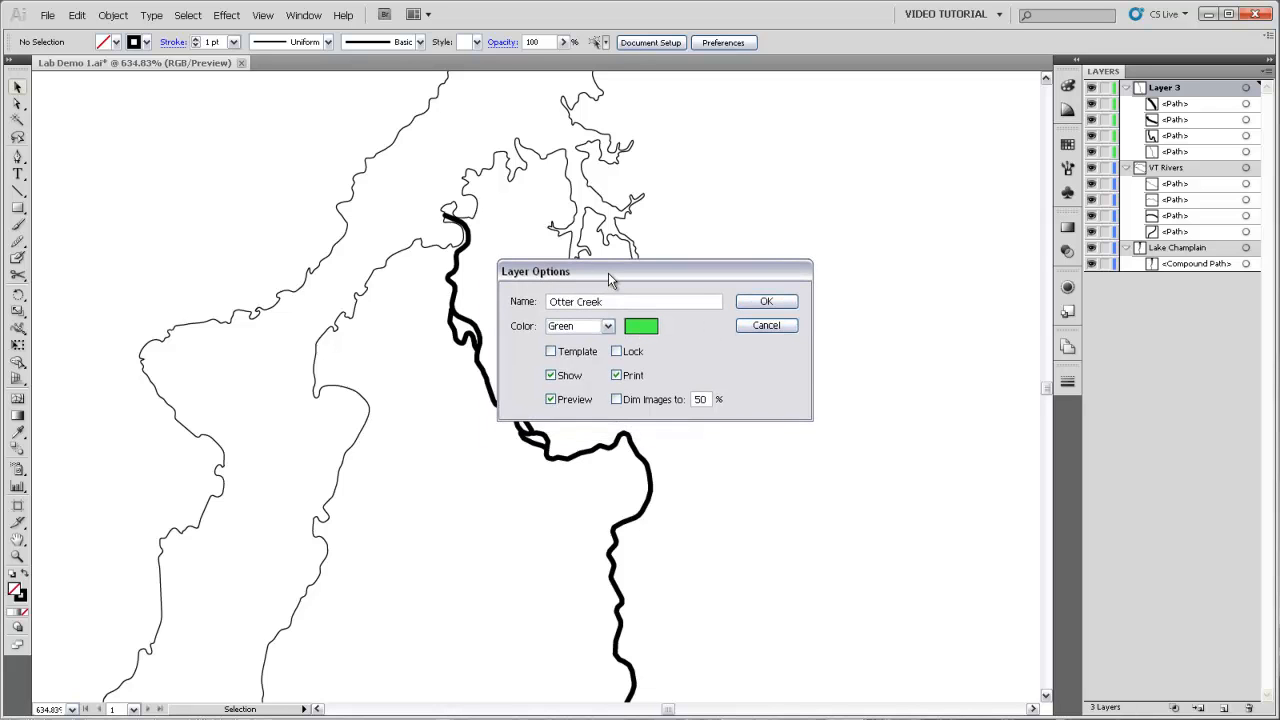
click(765, 303)
click(588, 453)
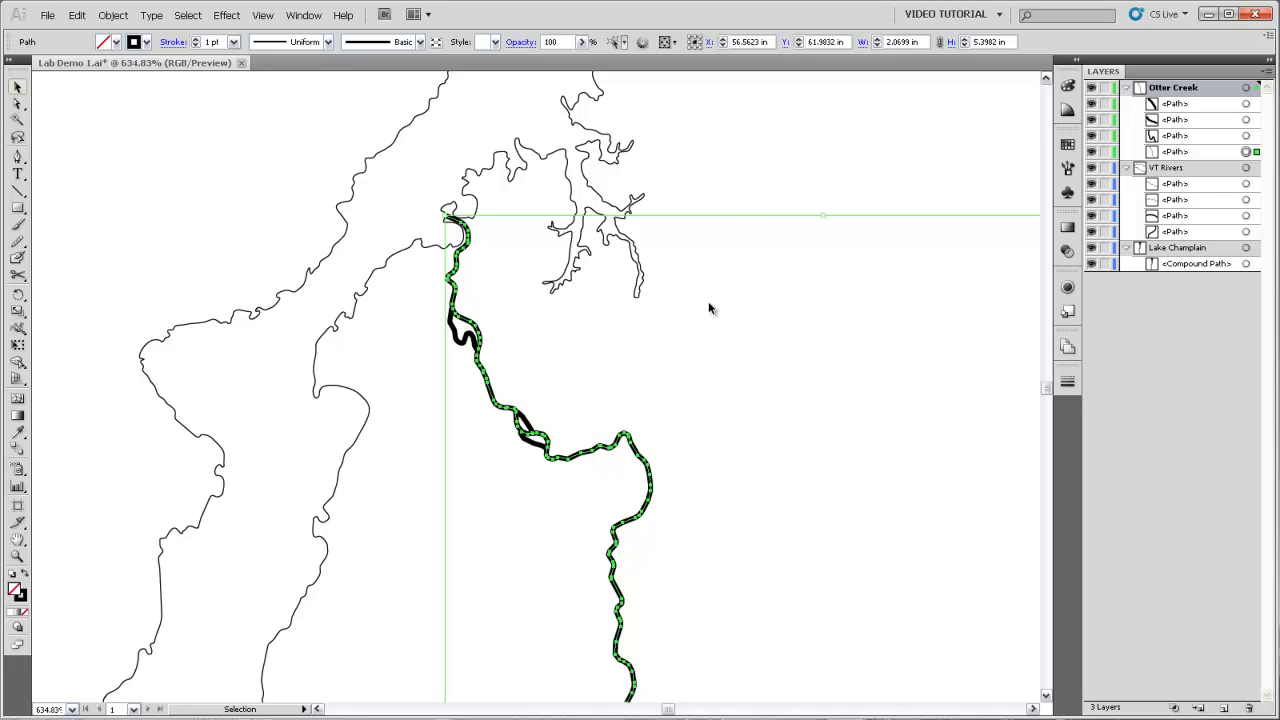
click(750, 197)
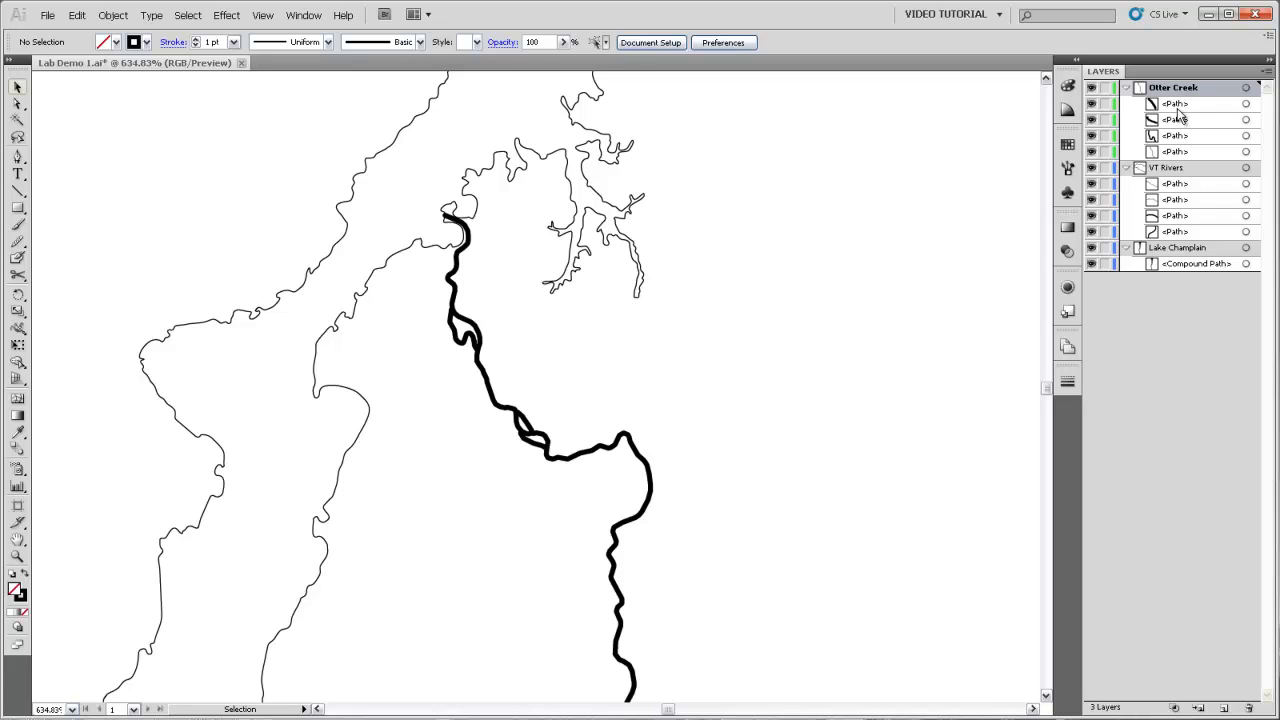
Nest the Otter Creek layer inside the VT Rivers layer as a sublayer and collapse it
click(1177, 170)
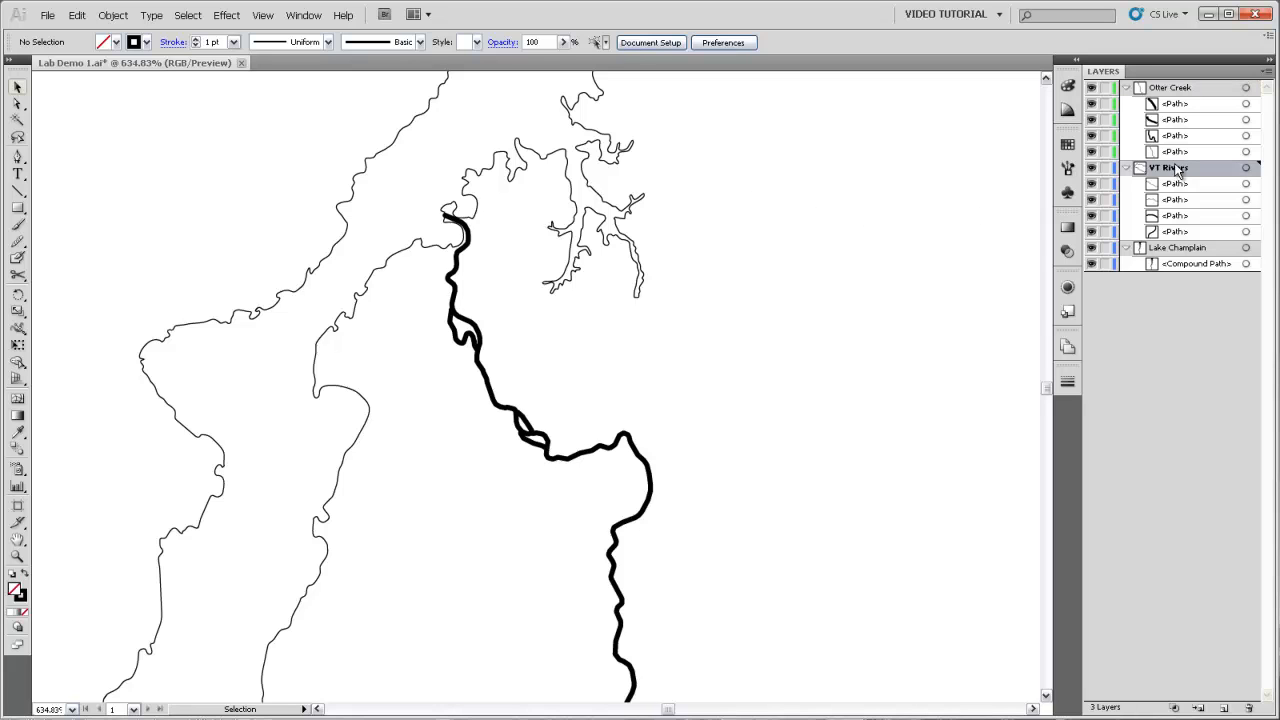
click(1182, 90)
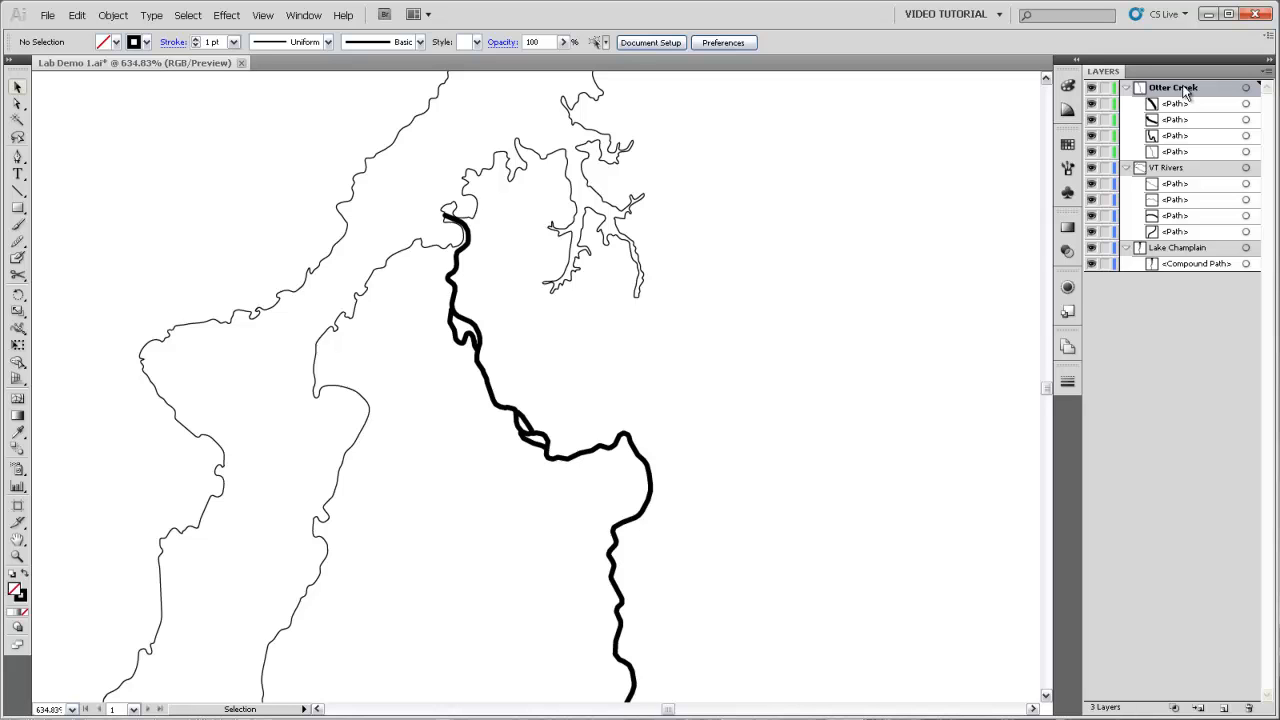
drag(1164, 87, 1171, 177)
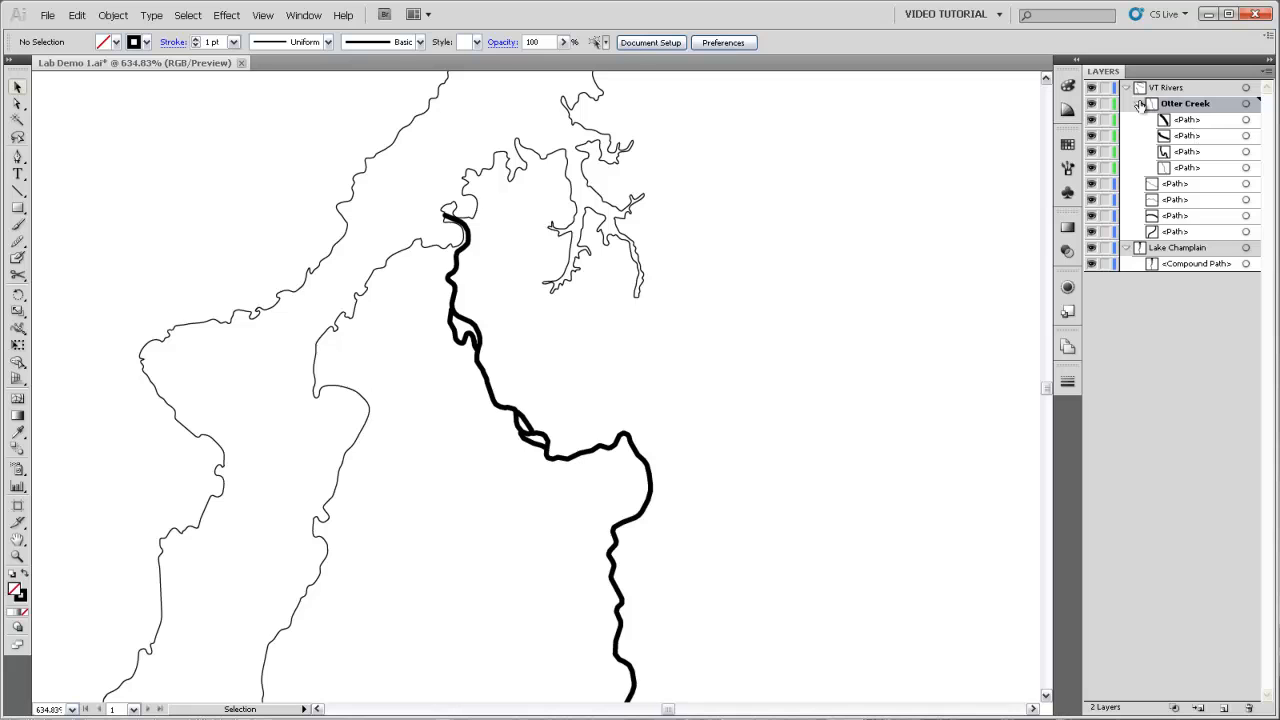
click(1140, 104)
Create a sublayer named Winooski River inside the VT Rivers layer
click(1166, 92)
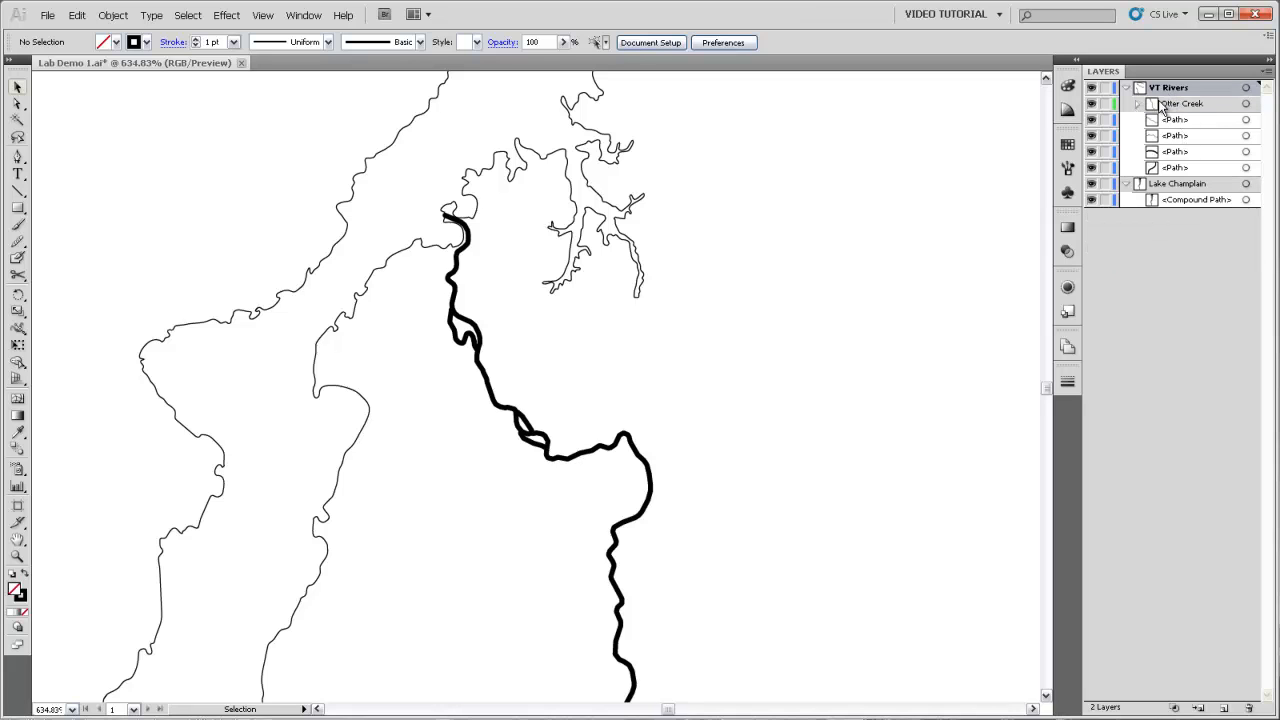
key(z)
alt+click(794, 280)
alt+click(670, 318)
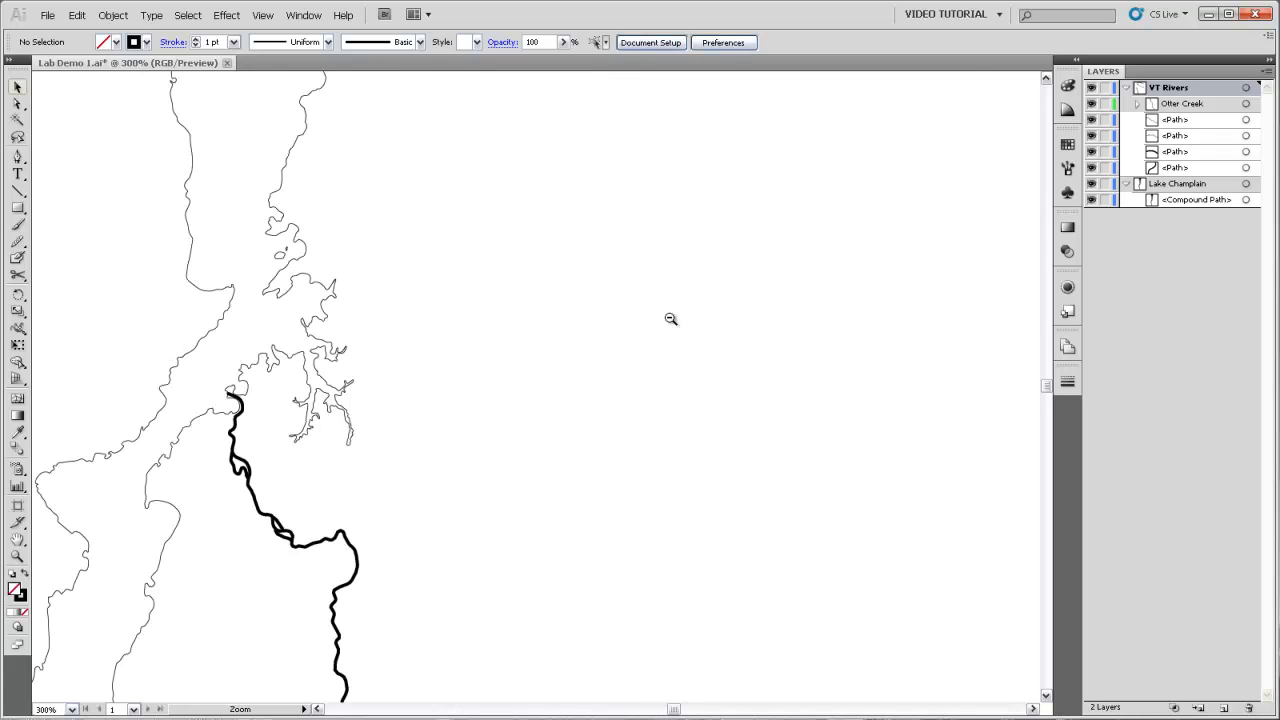
alt+click(669, 317)
drag(440, 257, 459, 392)
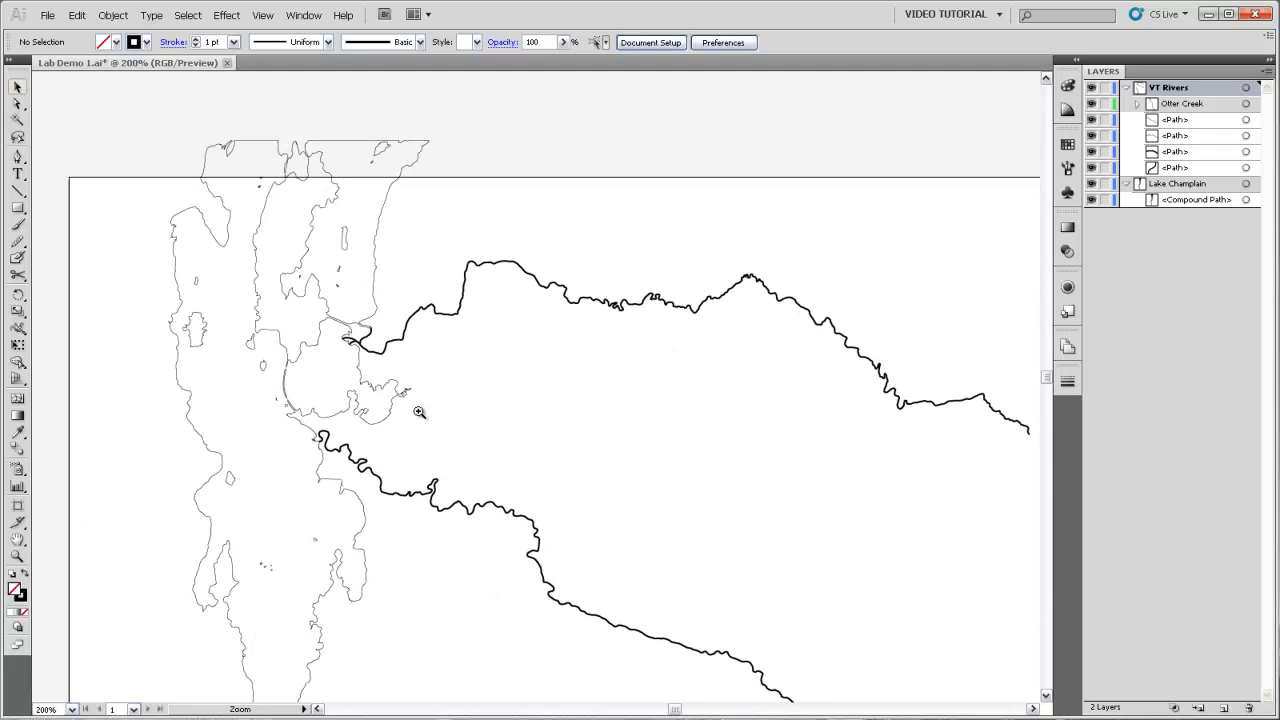
key(ctrl+plus)
key(ctrl+plus)
scroll(552, 343, down, 1)
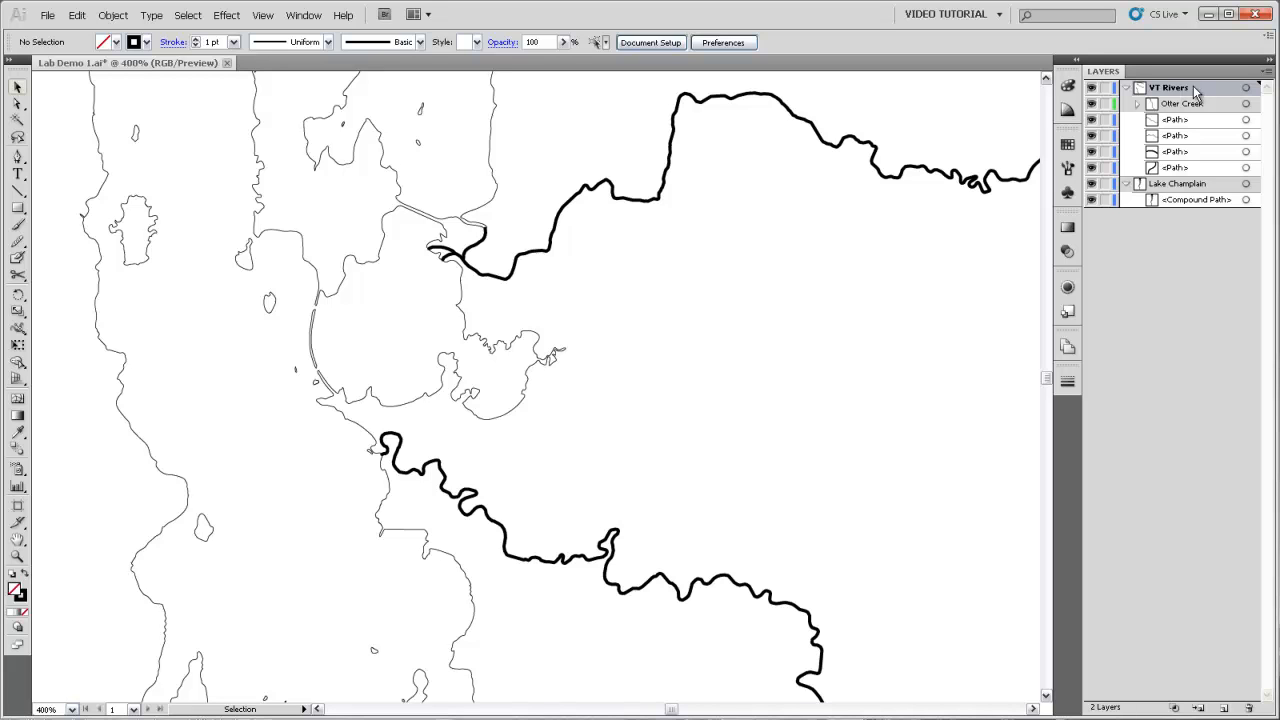
click(1195, 708)
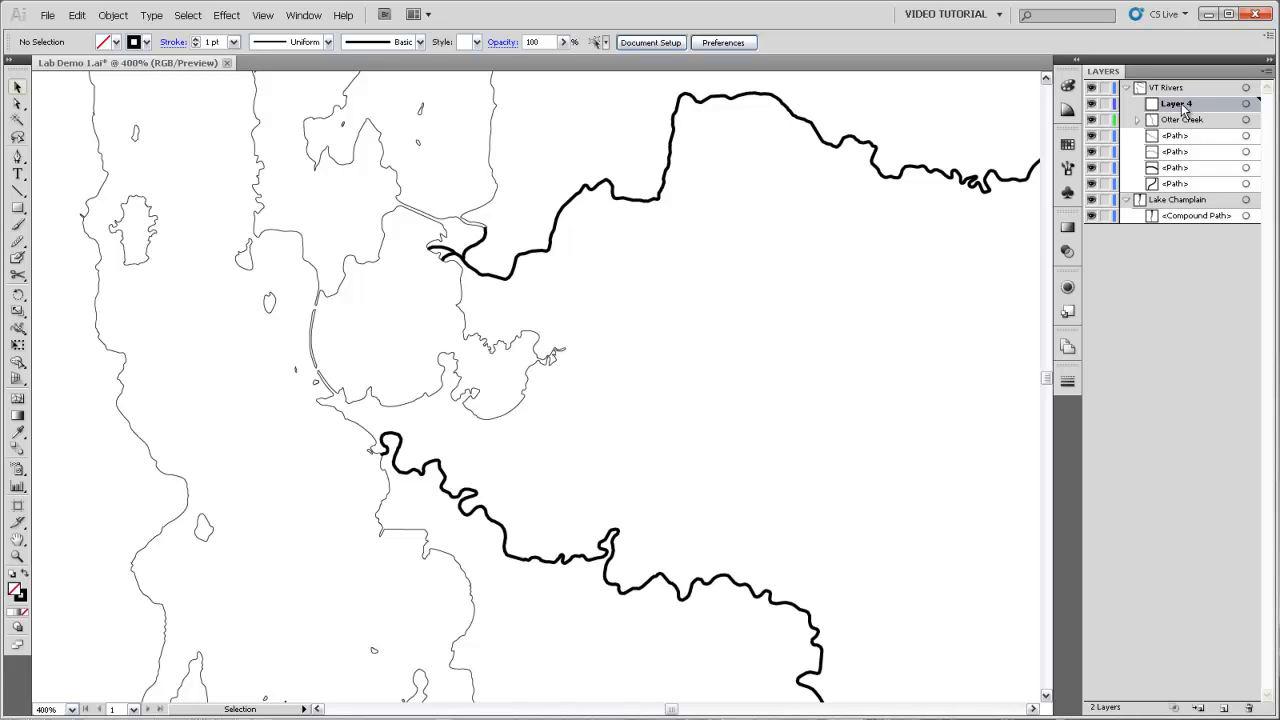
double_click(1178, 104)
text(Winooski River)
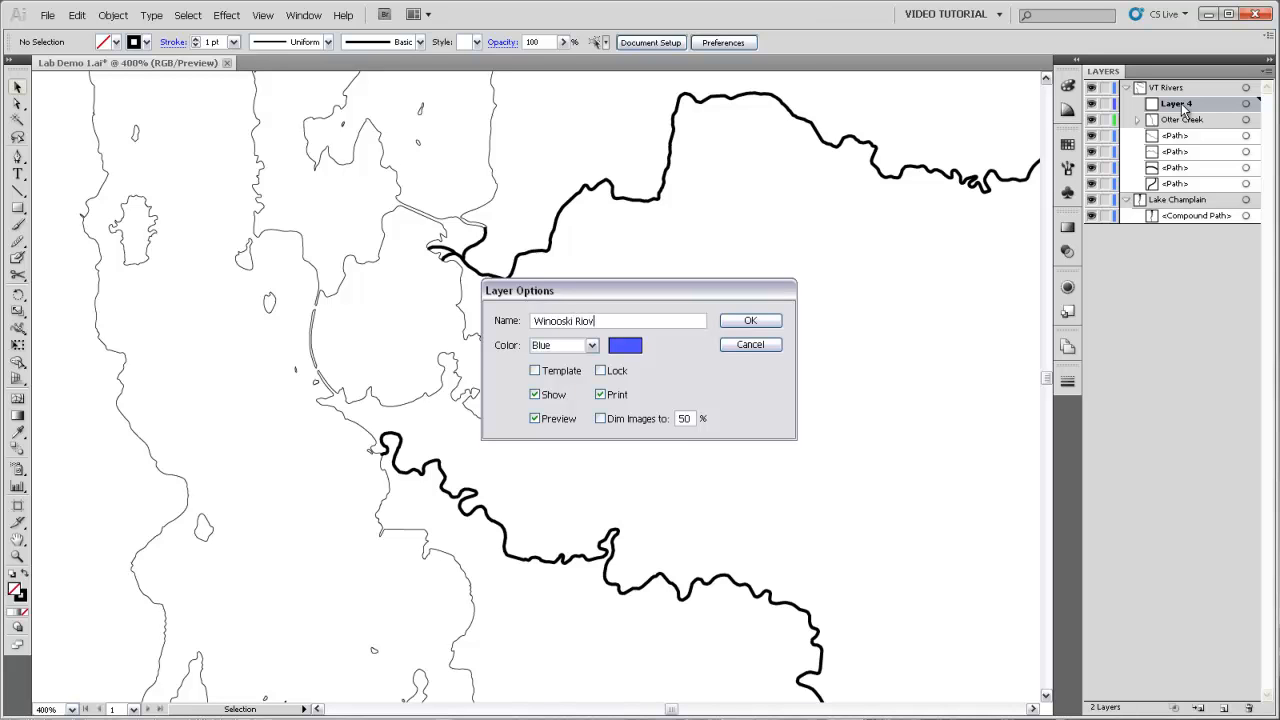
click(750, 321)
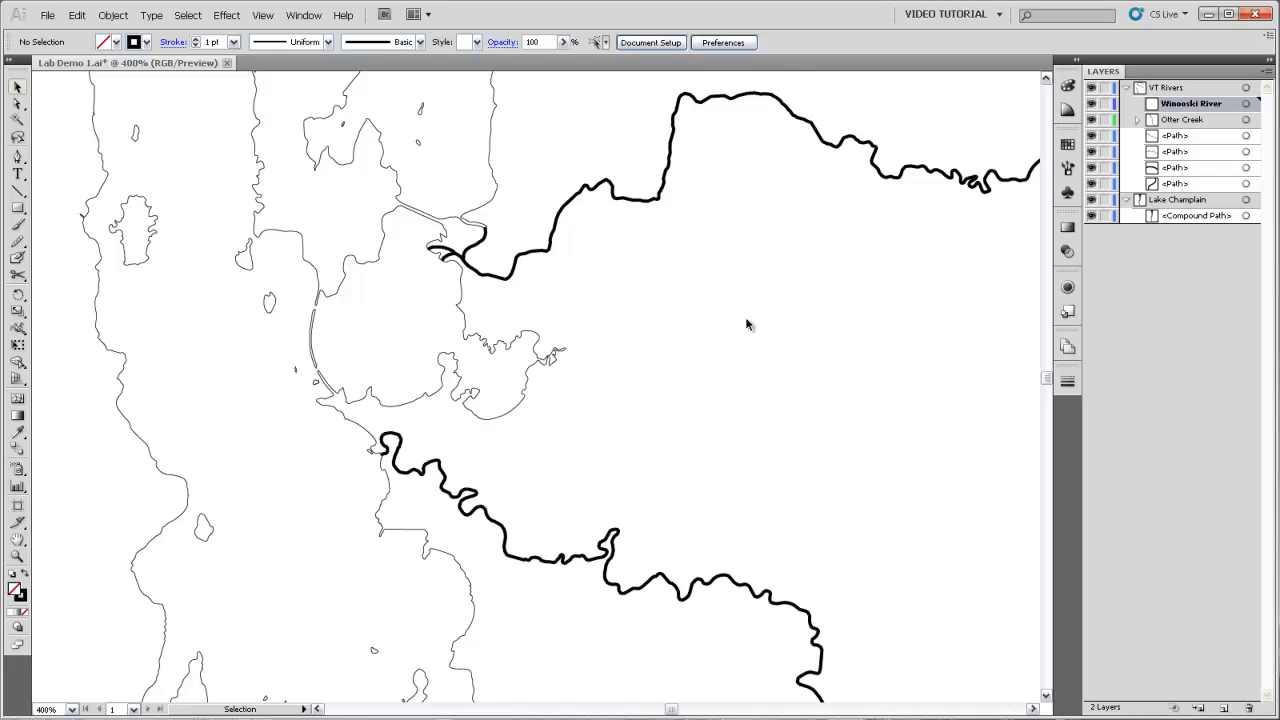
Move the middle river's path into the Winooski River sublayer, check the sublayer's contents and collapse it
click(556, 568)
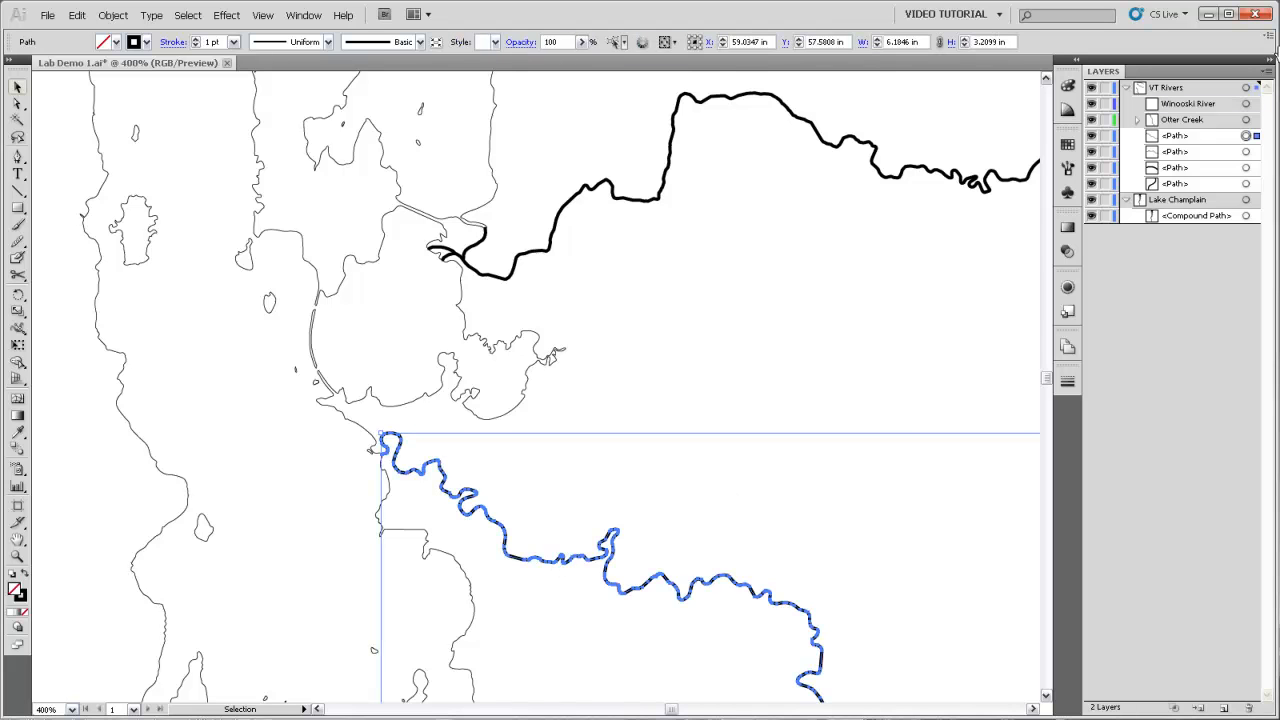
drag(1180, 153, 1190, 110)
click(871, 354)
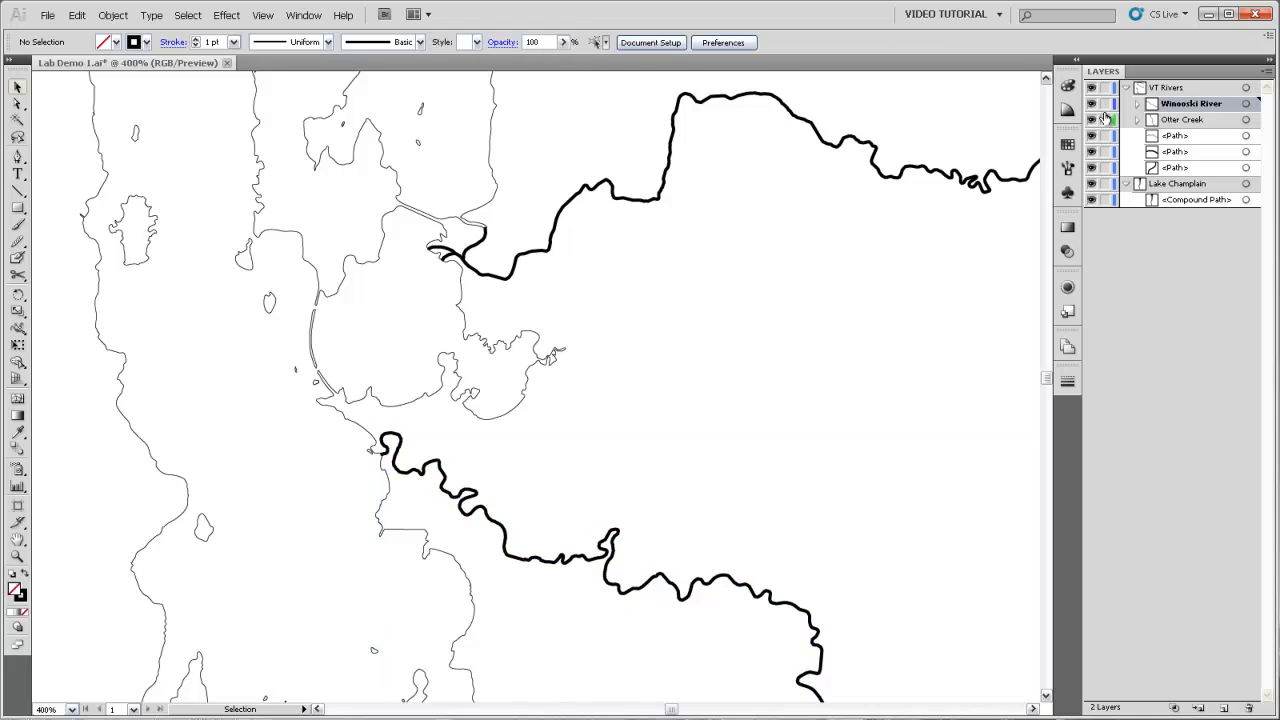
click(1135, 104)
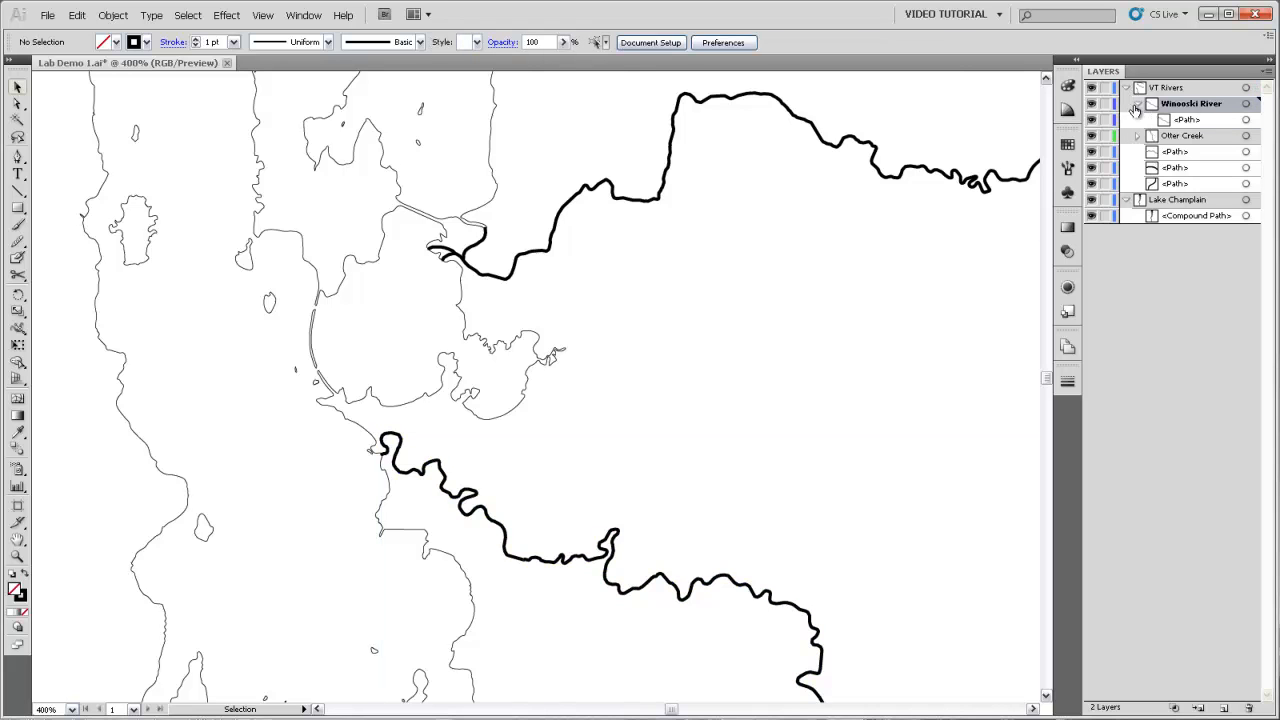
click(1136, 105)
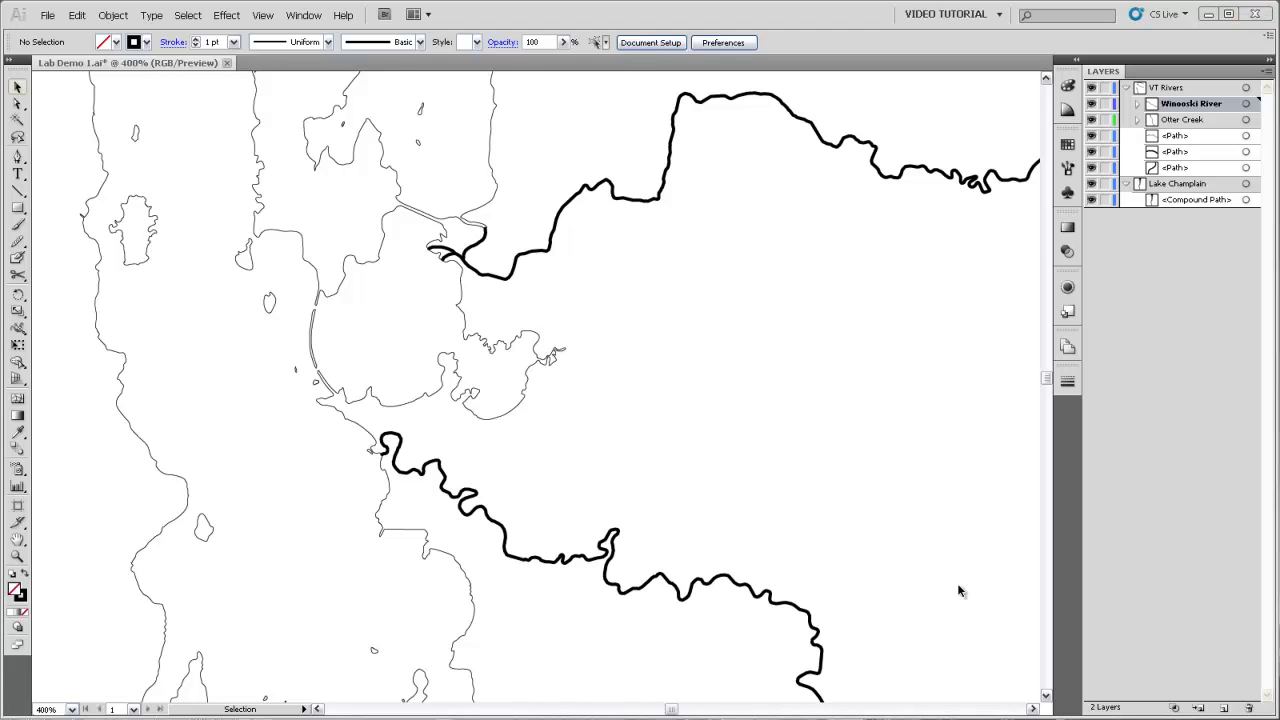
Create a sublayer named Lamoille River inside the VT Rivers layer, keeping its yellow layer color
click(1176, 89)
click(1199, 708)
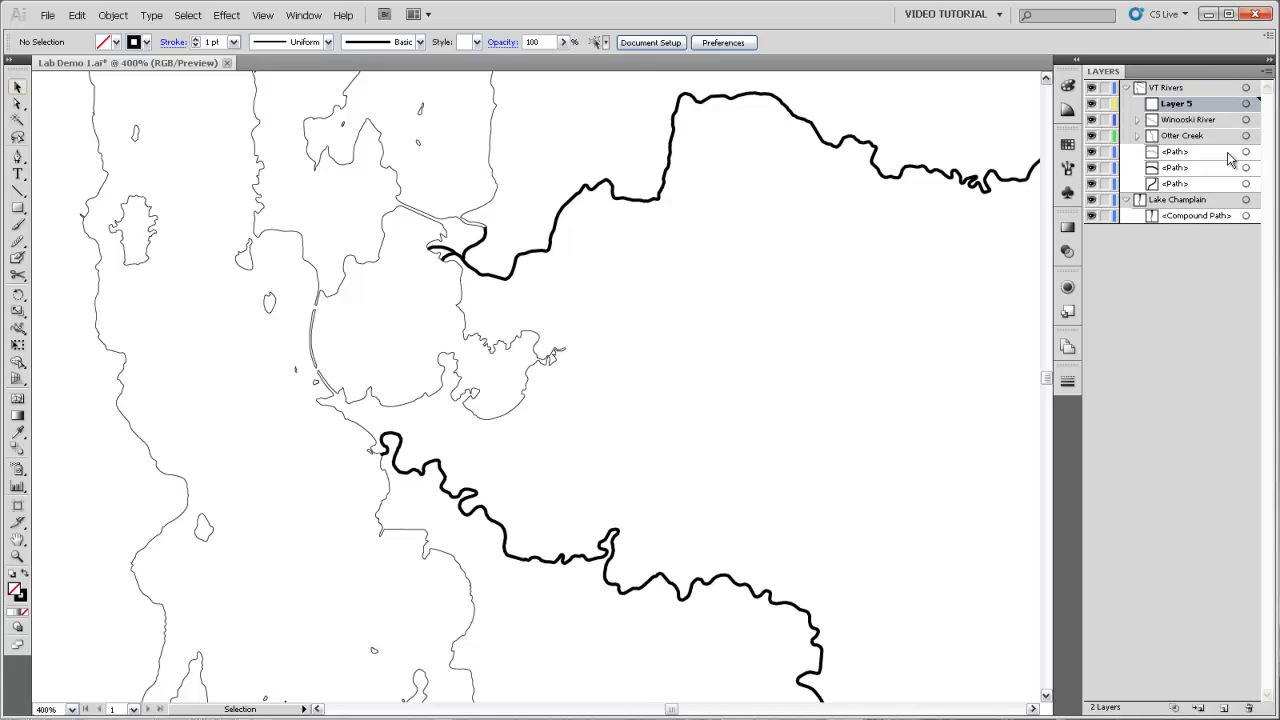
double_click(1185, 105)
text(Lamoille River)
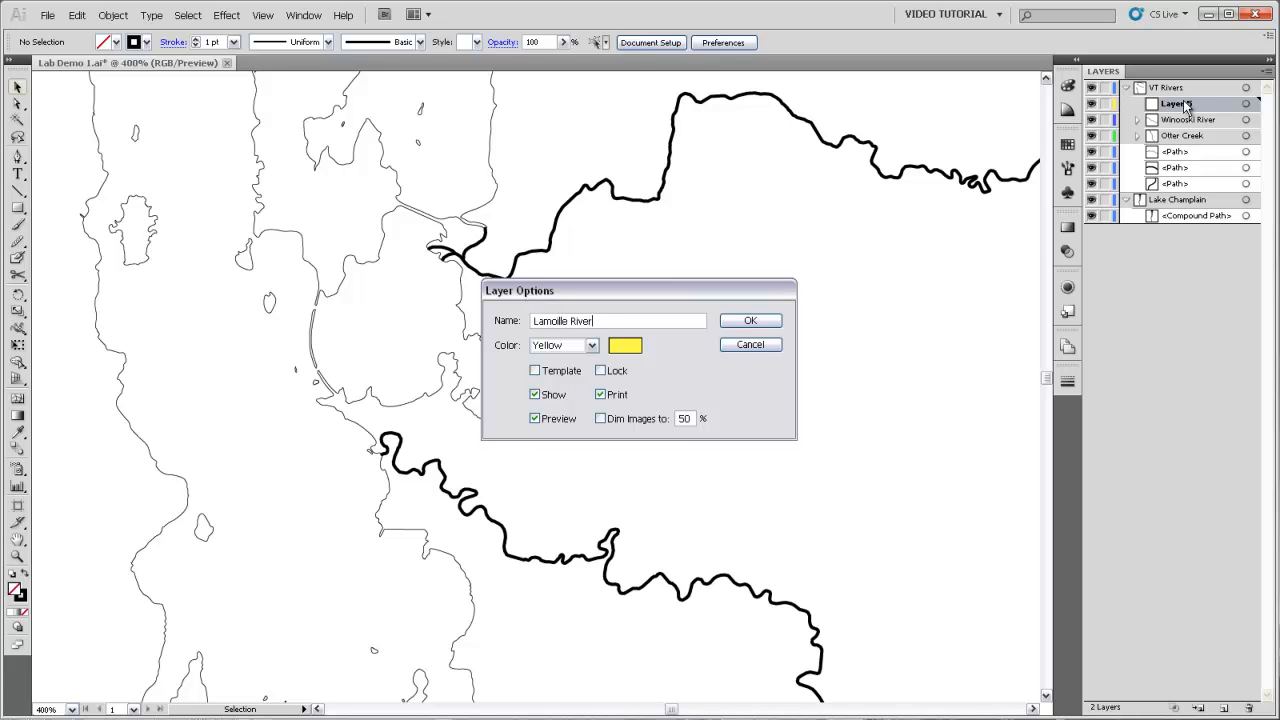
click(752, 321)
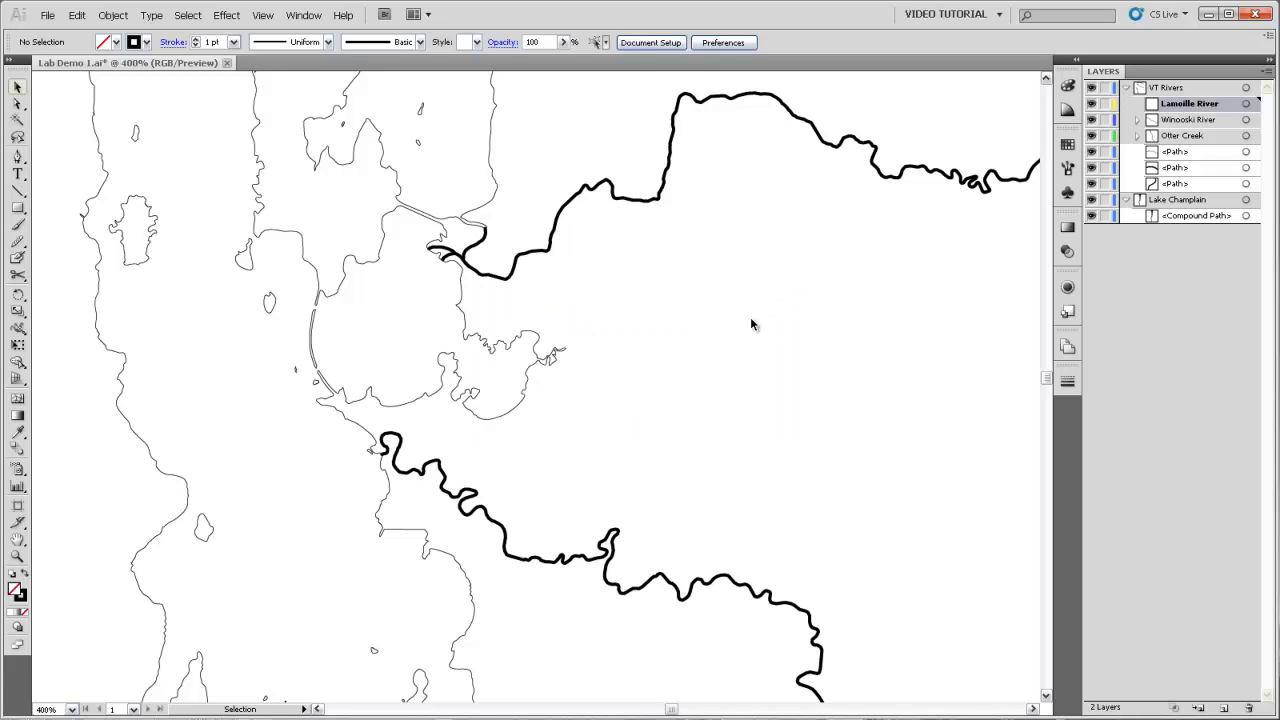
Move the three remaining loose paths of the VT Rivers layer into the Lamoille River sublayer
click(1176, 153)
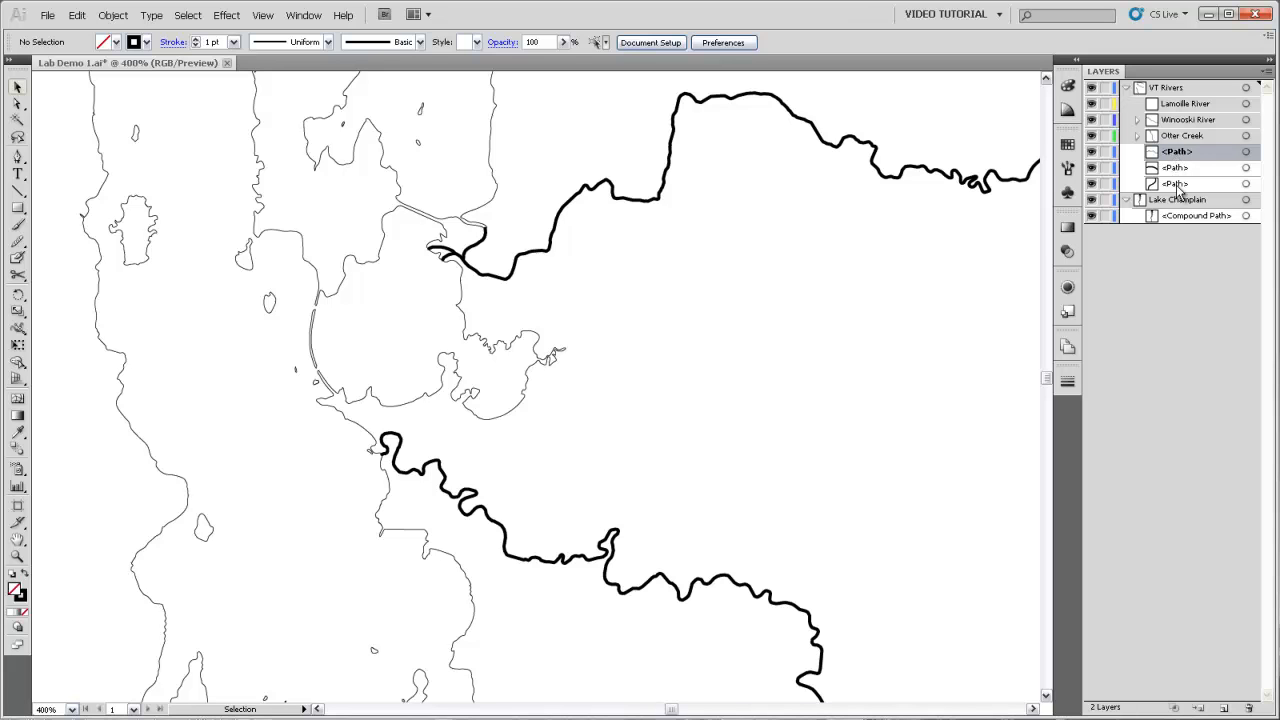
shift+click(1179, 185)
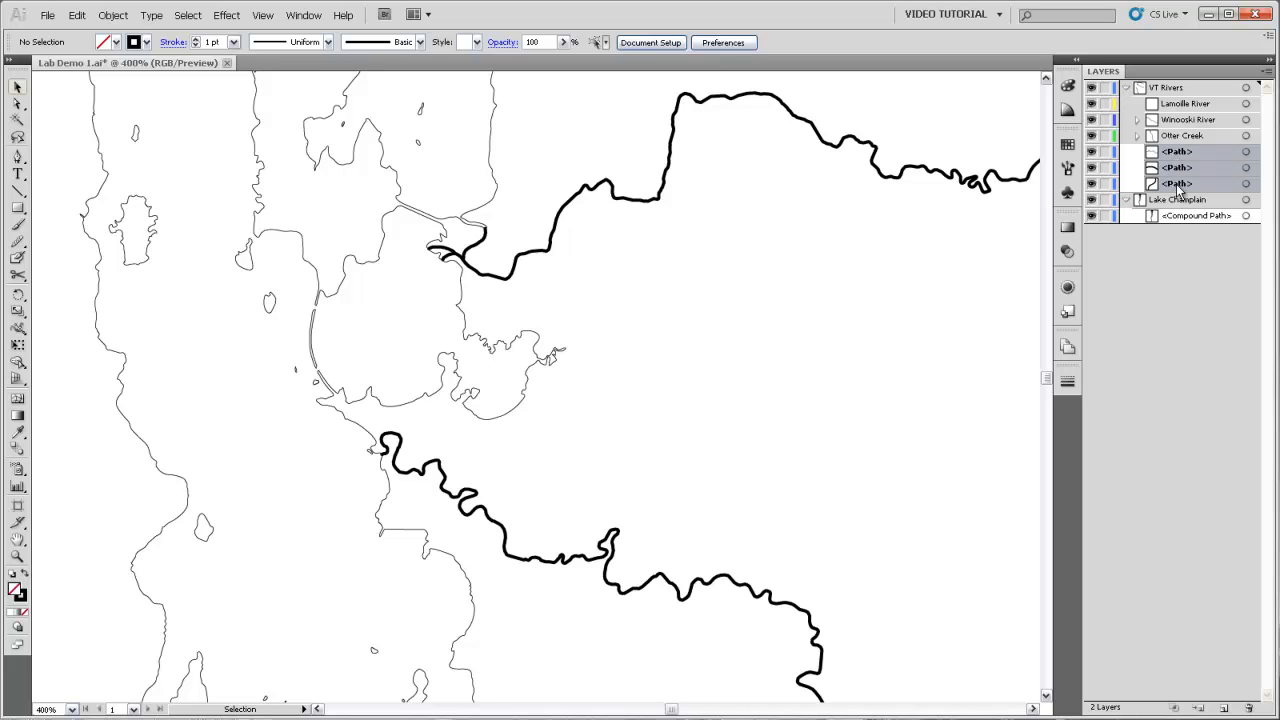
drag(1178, 155, 1180, 110)
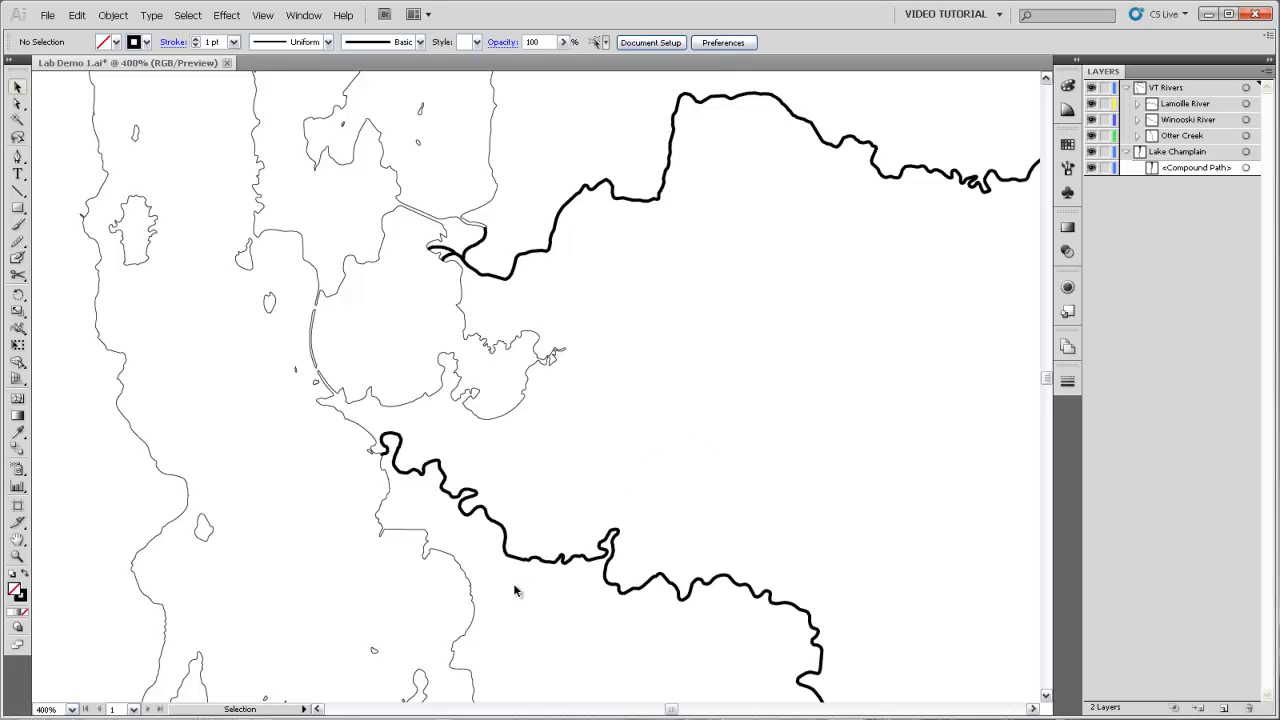
Examine the northern end of Otter Creek up close, selecting its main path to see which segments it covers
key(ctrl+alt+space)
ctrl+alt+click(533, 517)
ctrl+alt+click(533, 517)
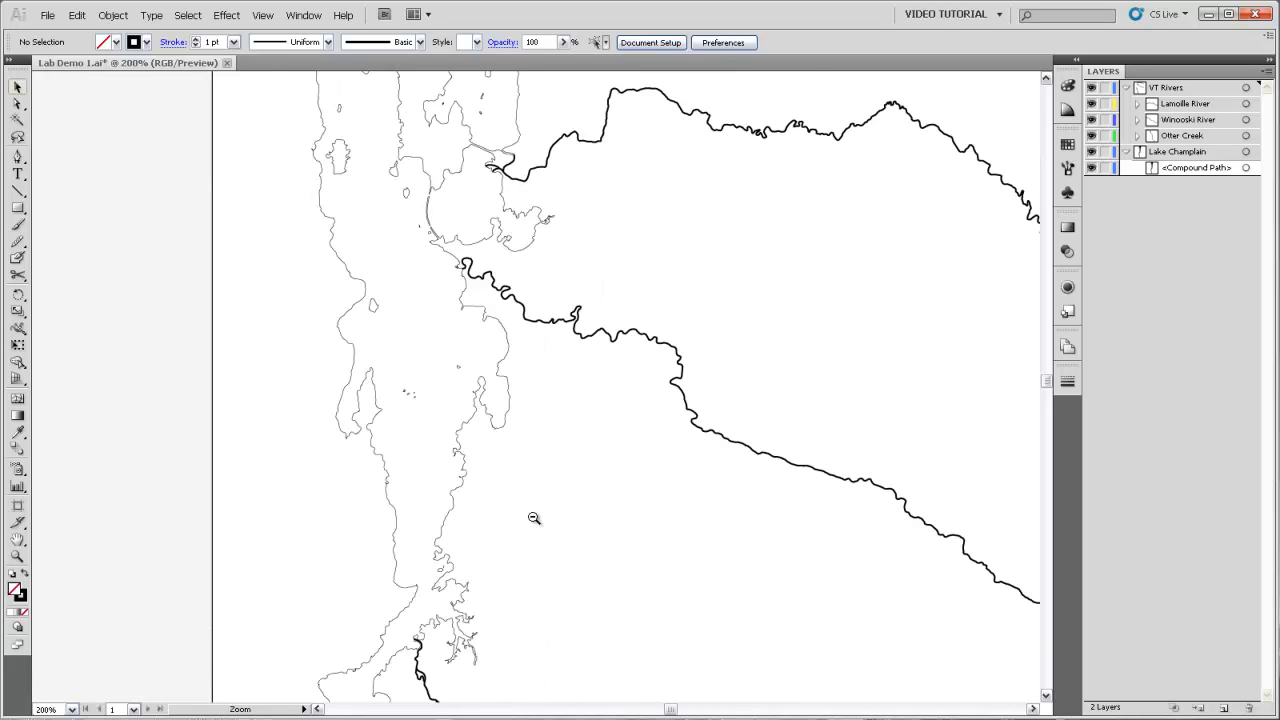
ctrl+alt+click(533, 517)
drag(529, 537, 547, 376)
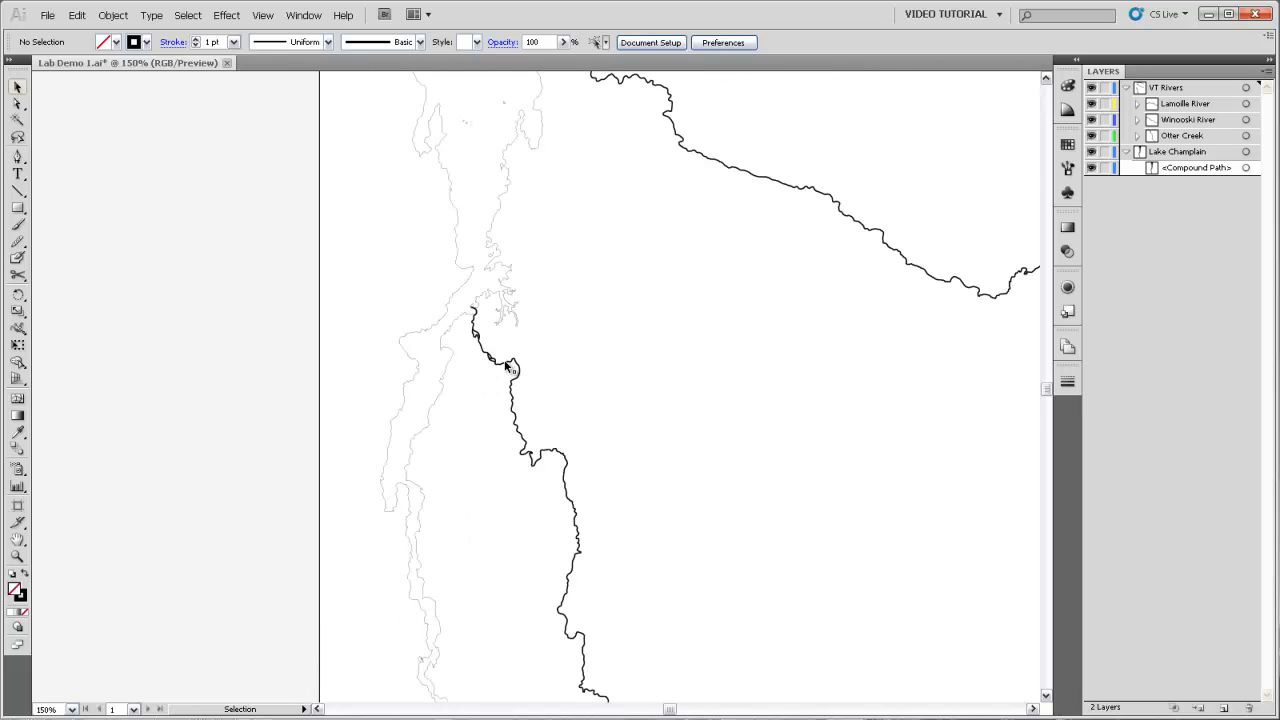
click(507, 367)
key(ctrl+space)
drag(449, 291, 549, 417)
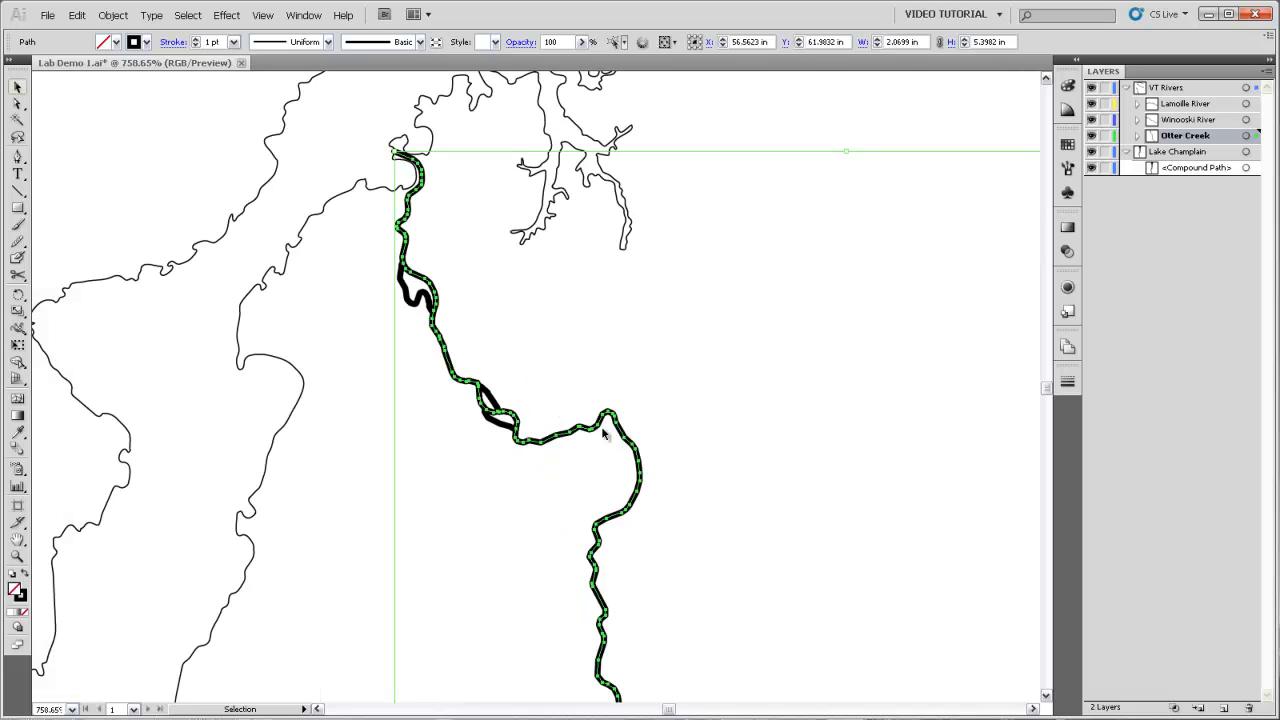
click(398, 430)
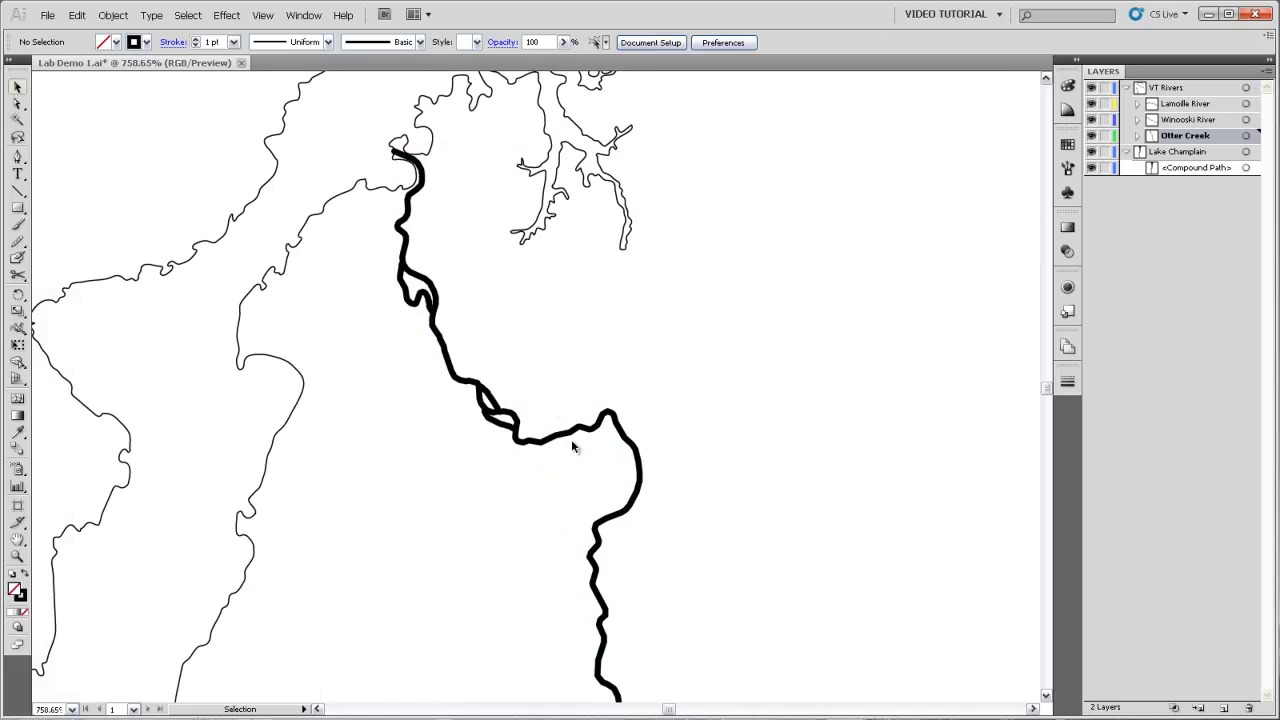
click(578, 433)
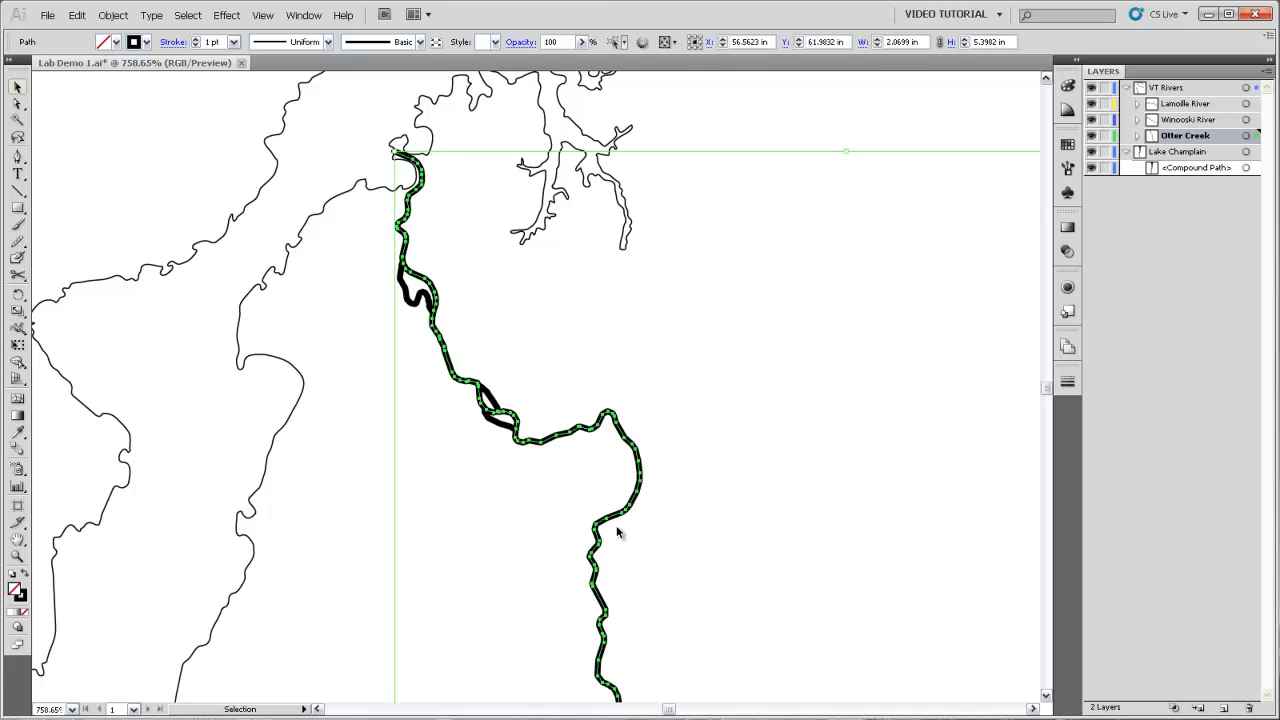
Expand the Otter Creek sublayer and check which of its paths is the river's main line
click(1137, 136)
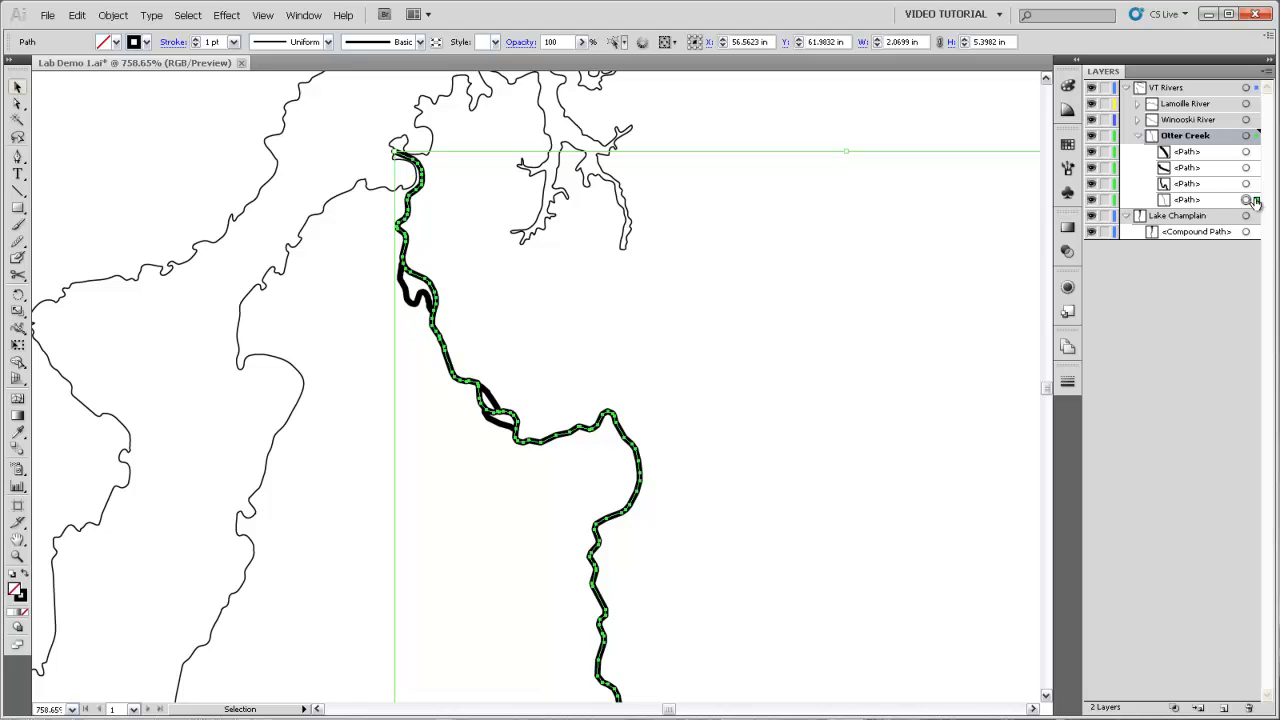
click(359, 442)
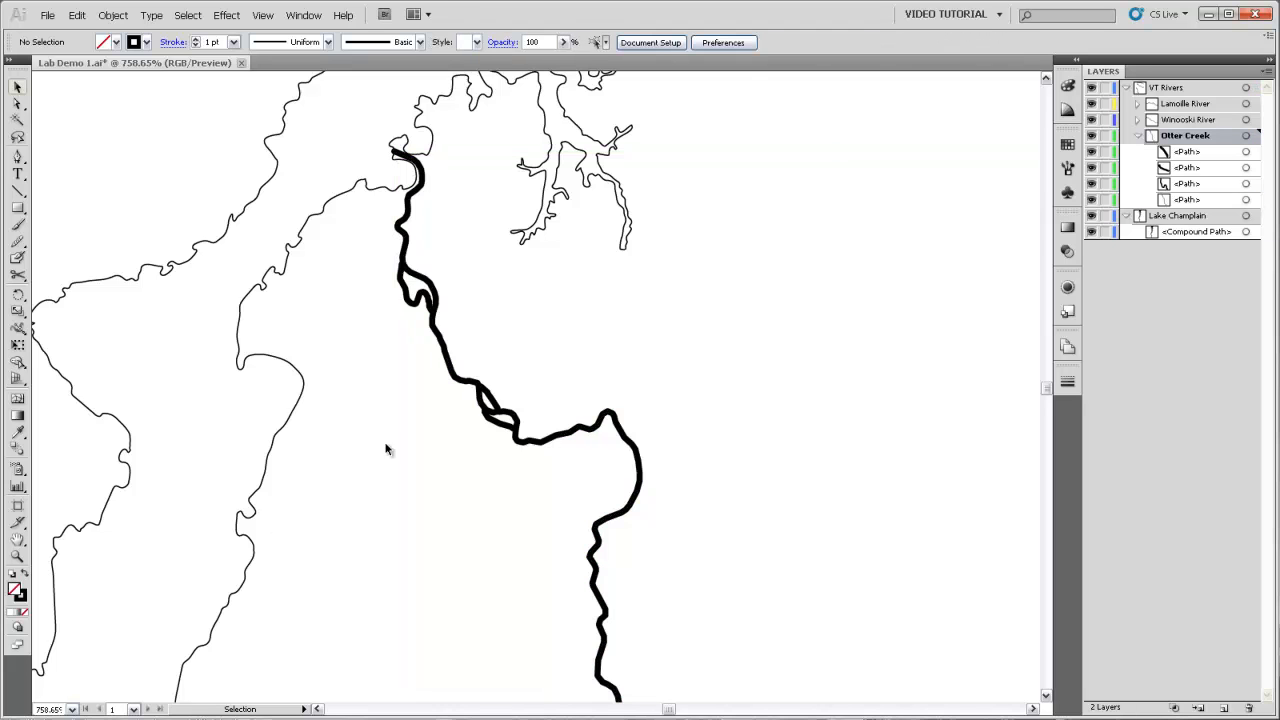
click(584, 433)
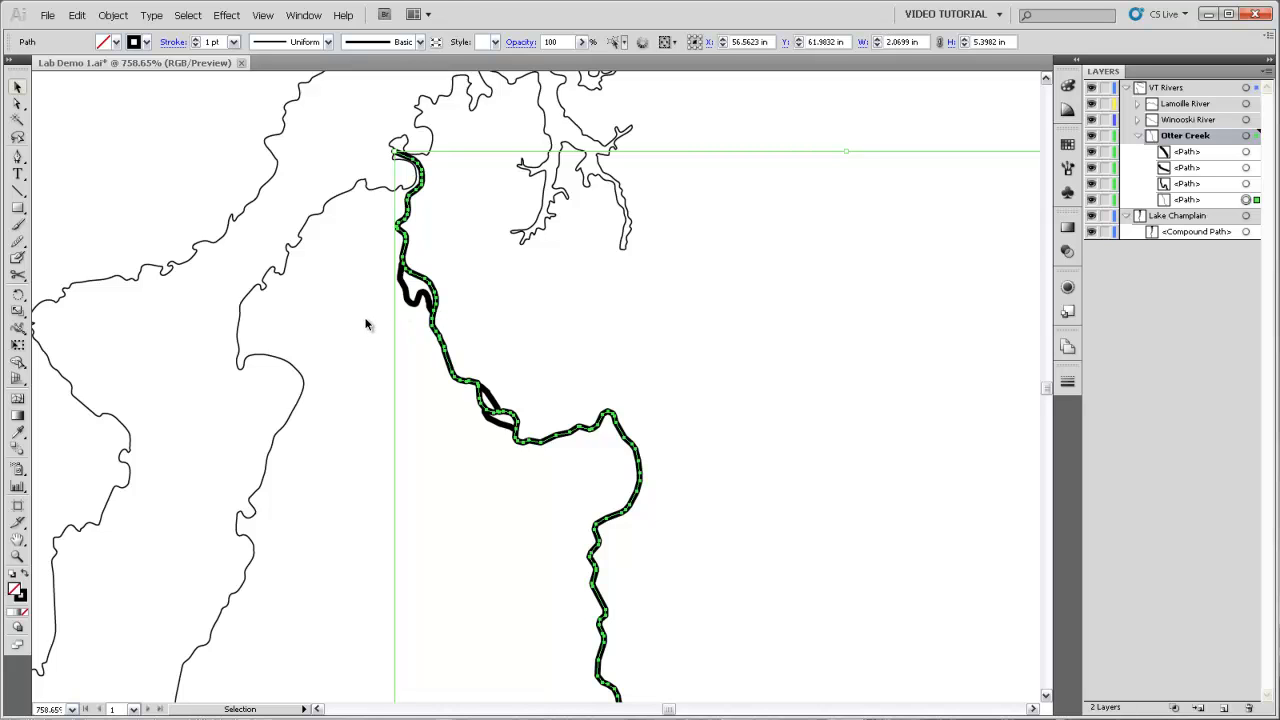
click(651, 428)
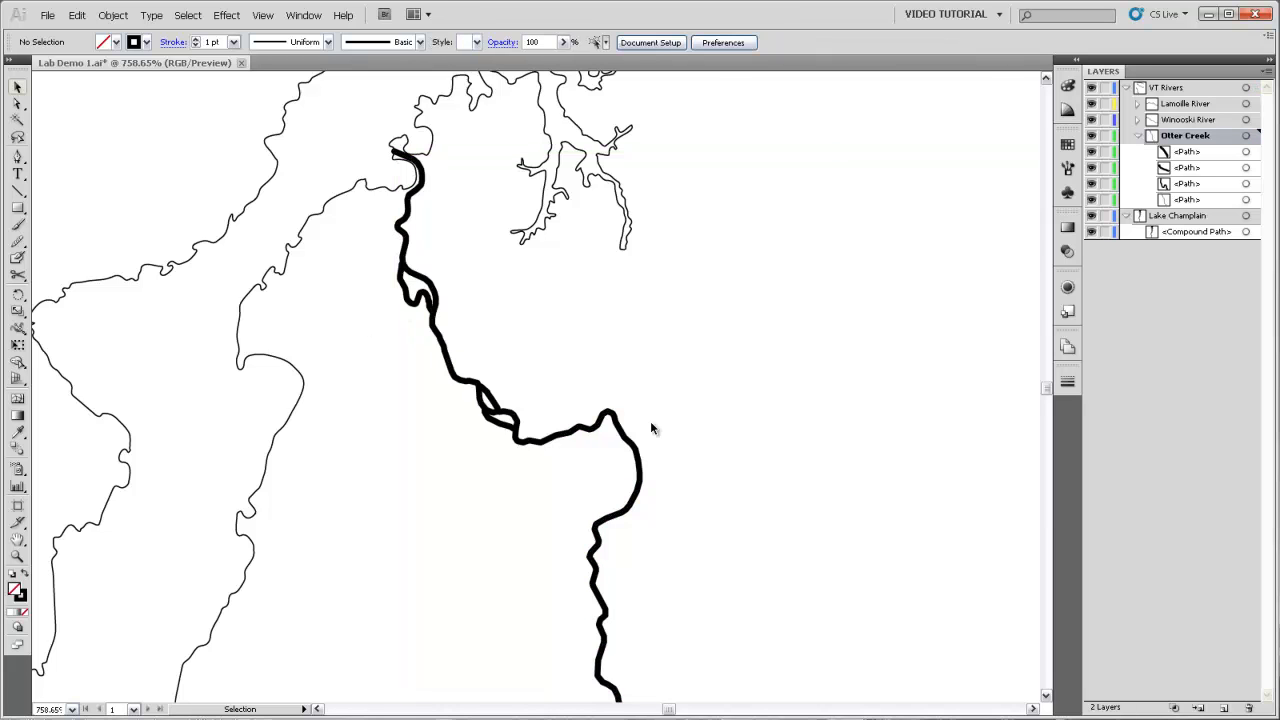
Group the main Otter Creek path with its three short side-channel paths
click(586, 430)
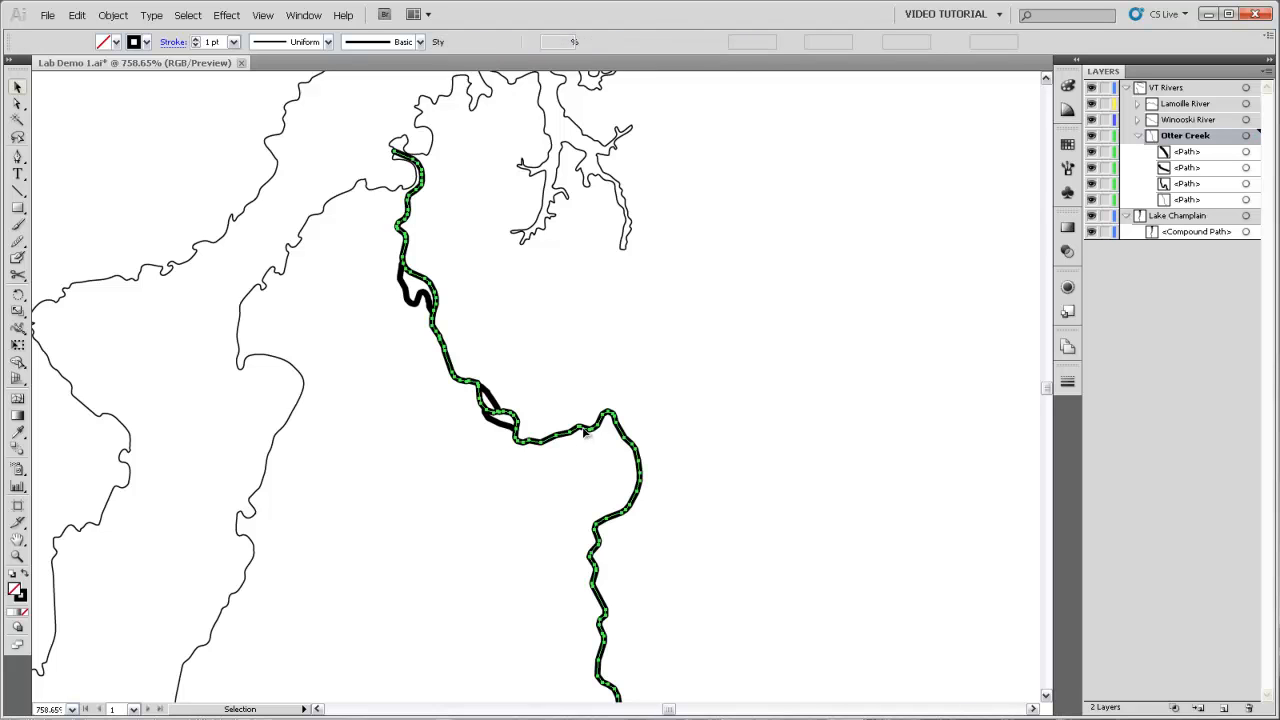
shift+click(496, 412)
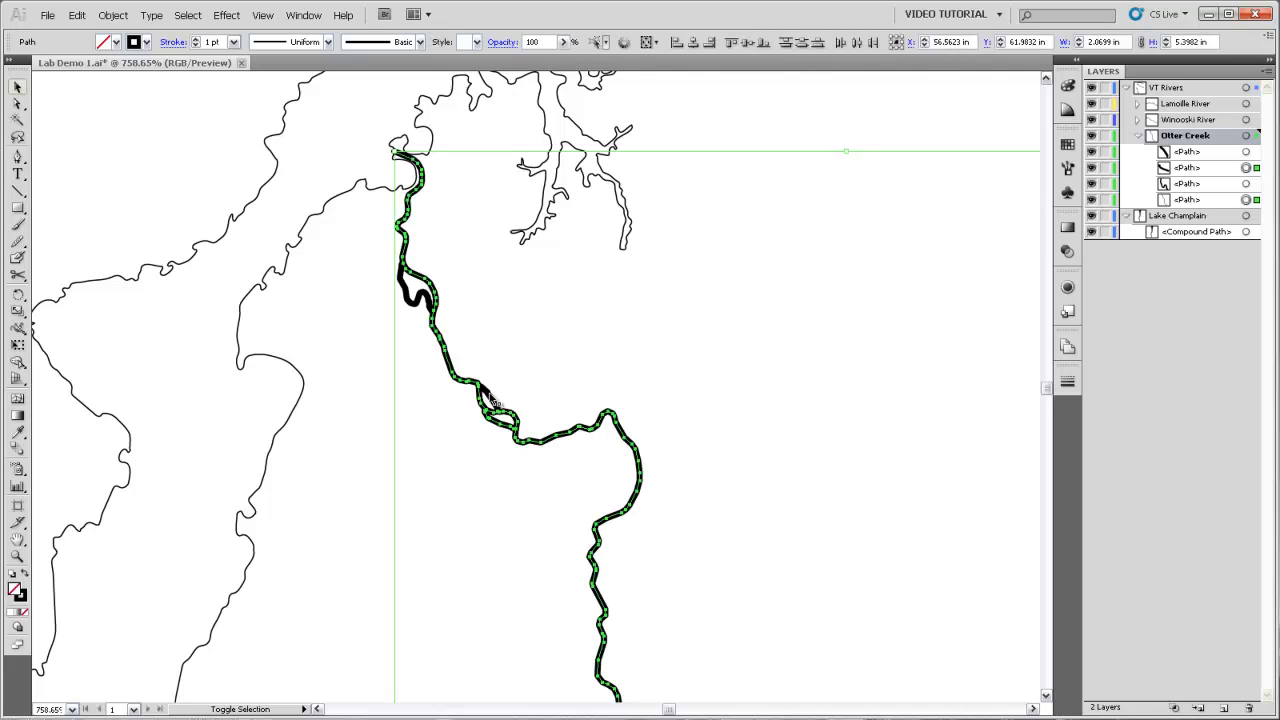
shift+click(416, 308)
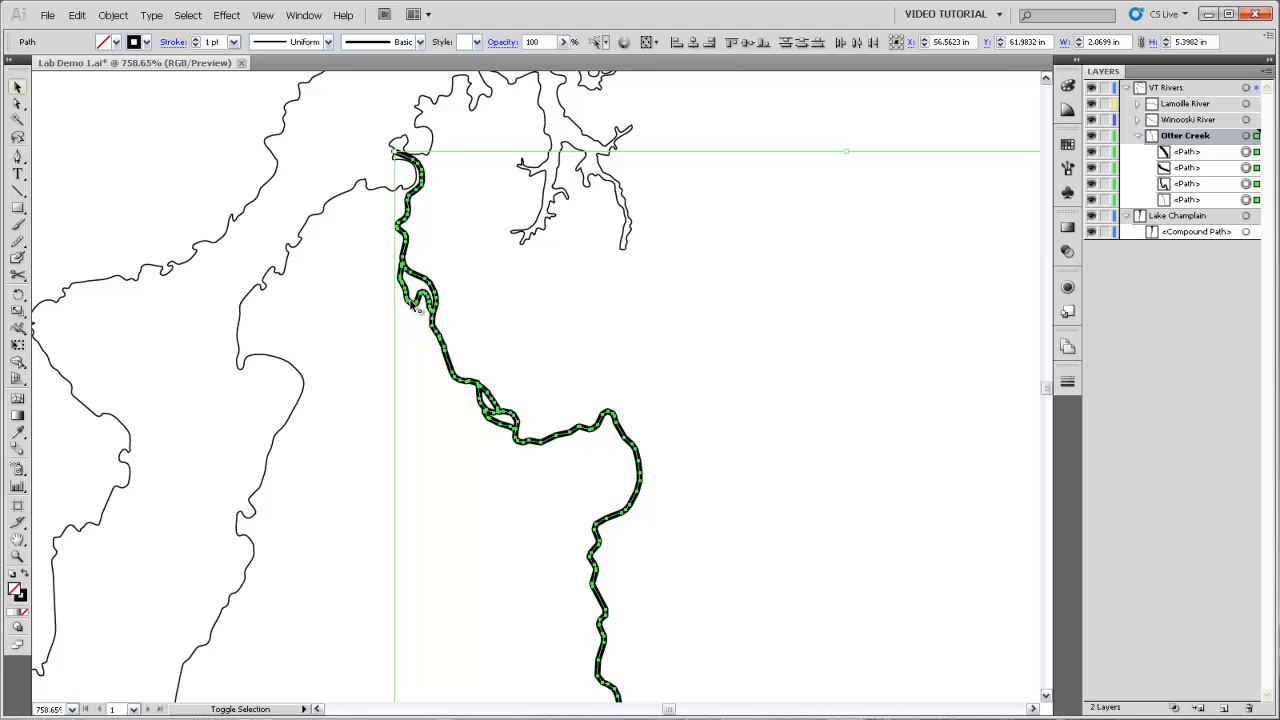
click(113, 15)
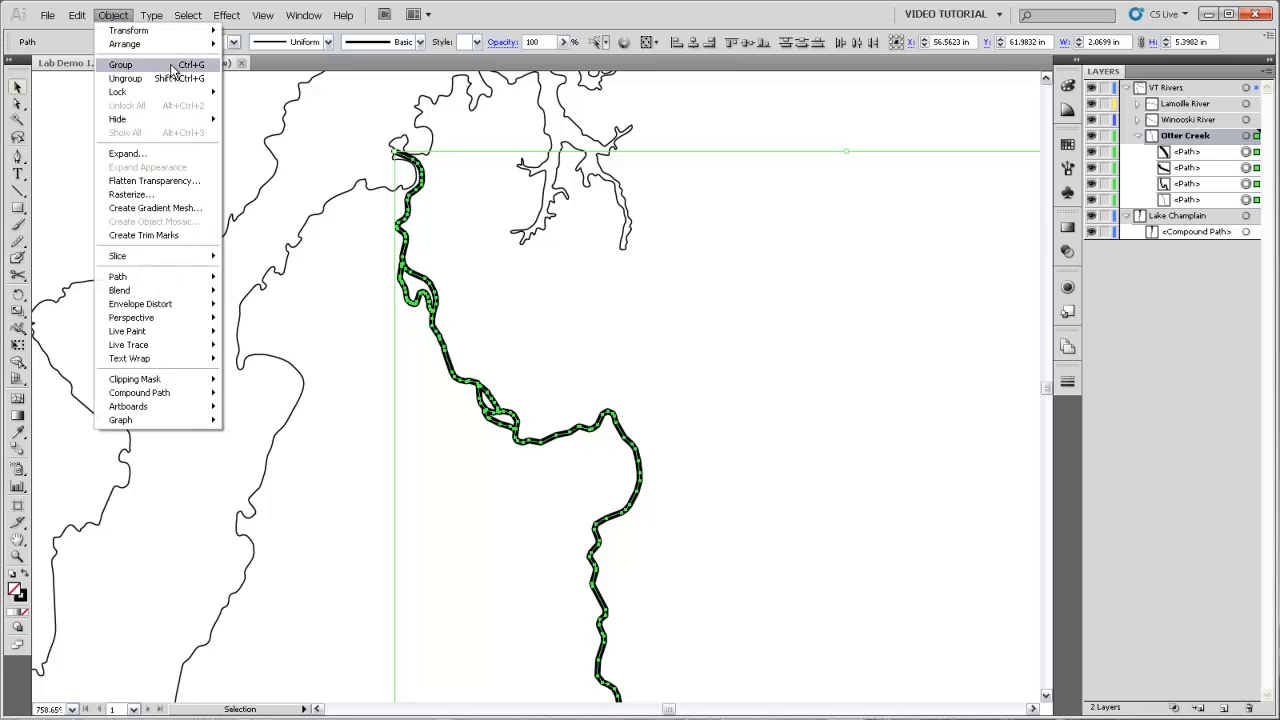
click(121, 64)
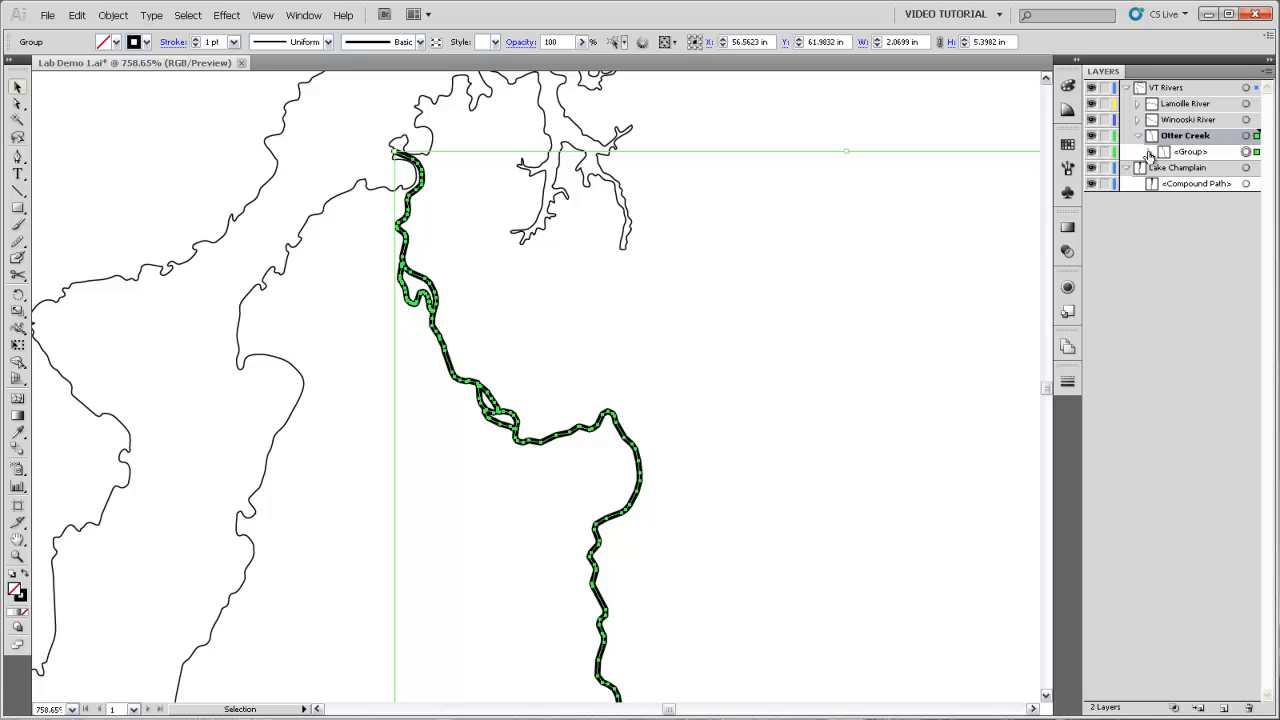
Expand the group inside Otter Creek and select it on the map to check how its paths behave together
click(1149, 152)
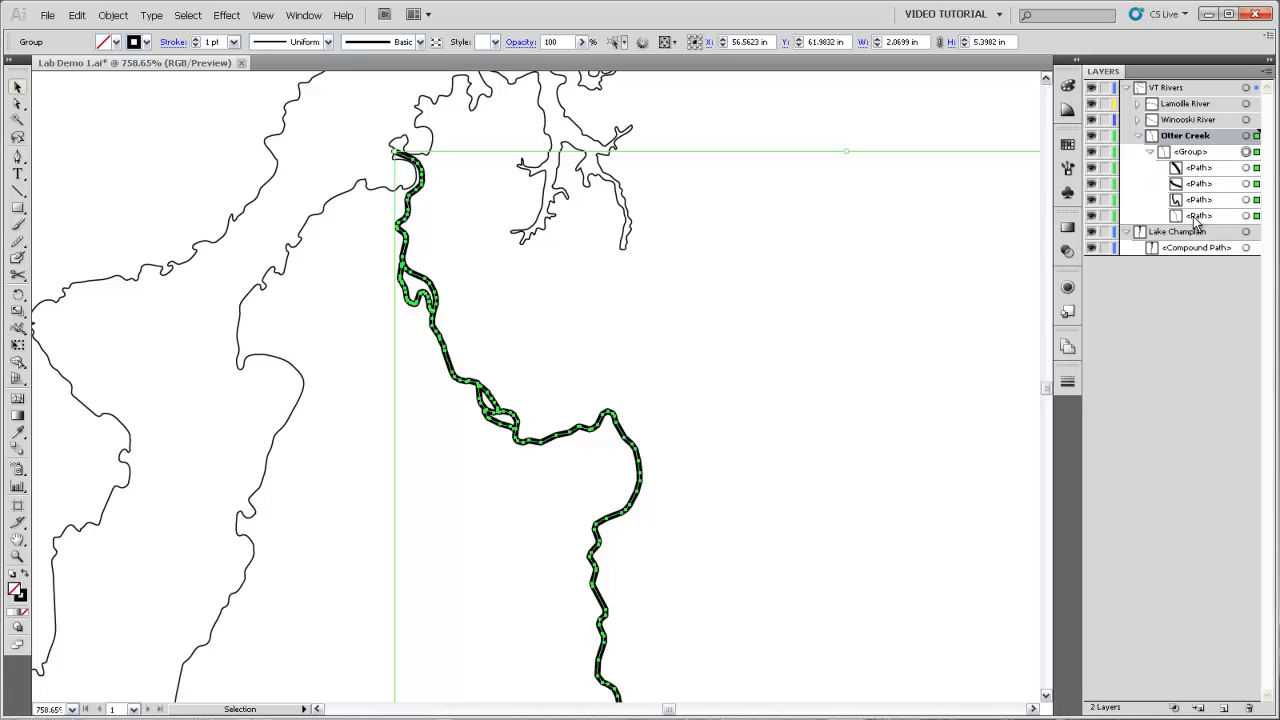
click(754, 152)
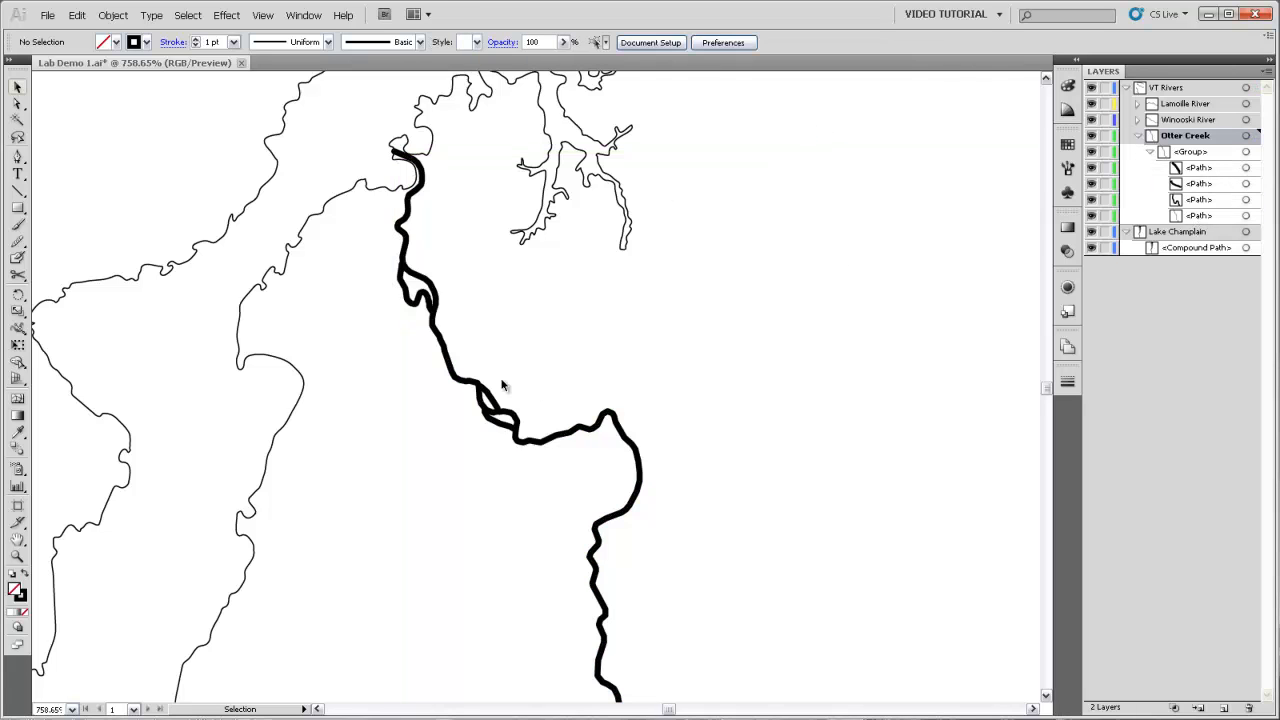
click(452, 372)
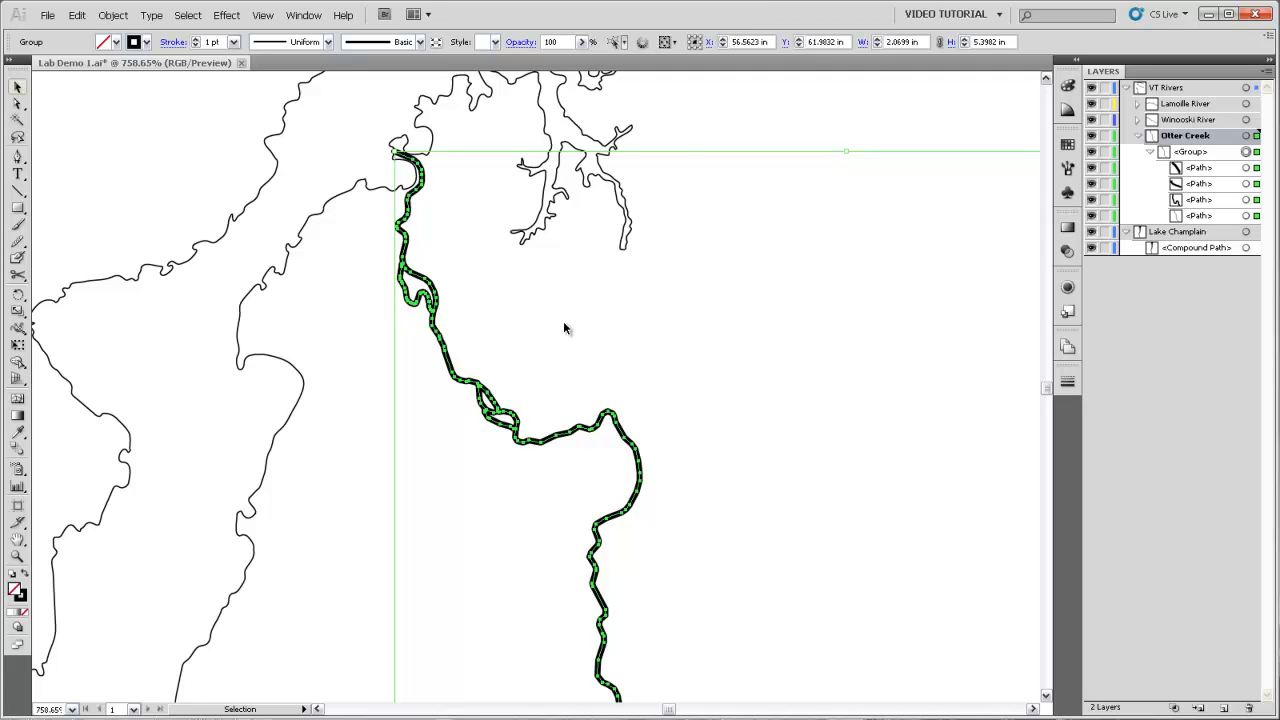
click(677, 137)
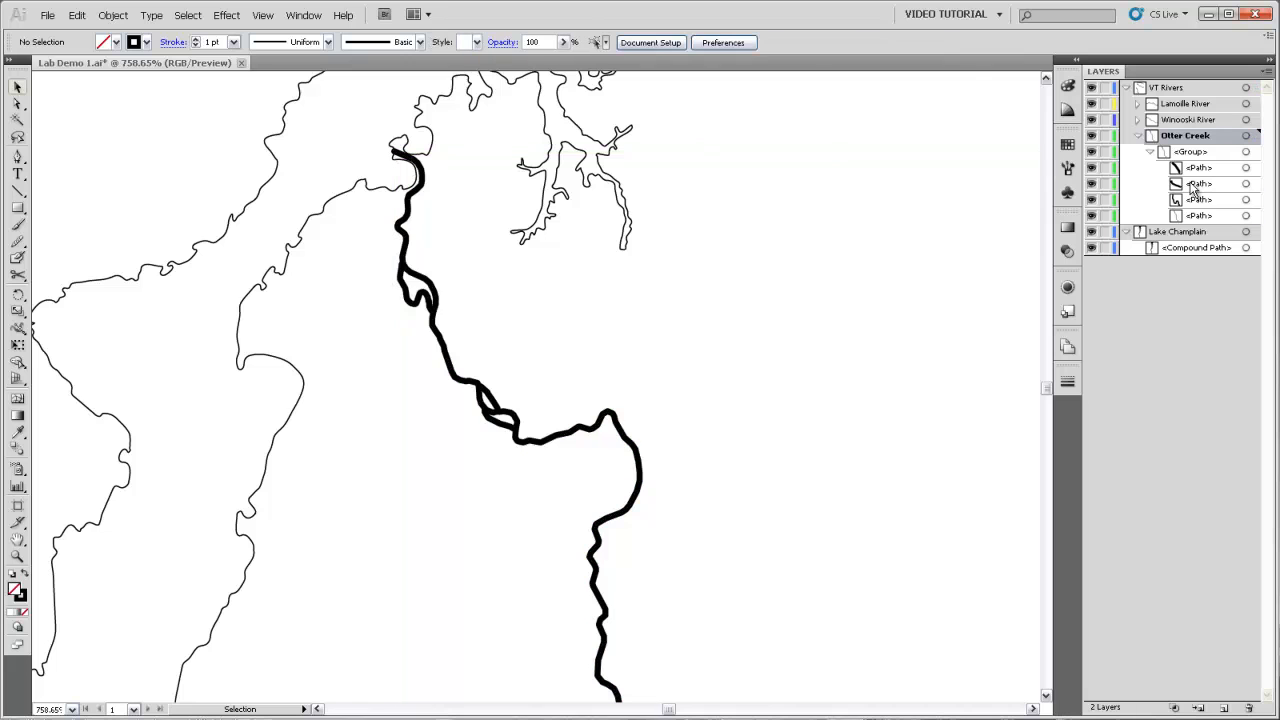
Move the four paths out of their group directly into the Otter Creek sublayer, and undo that reorder
click(1197, 168)
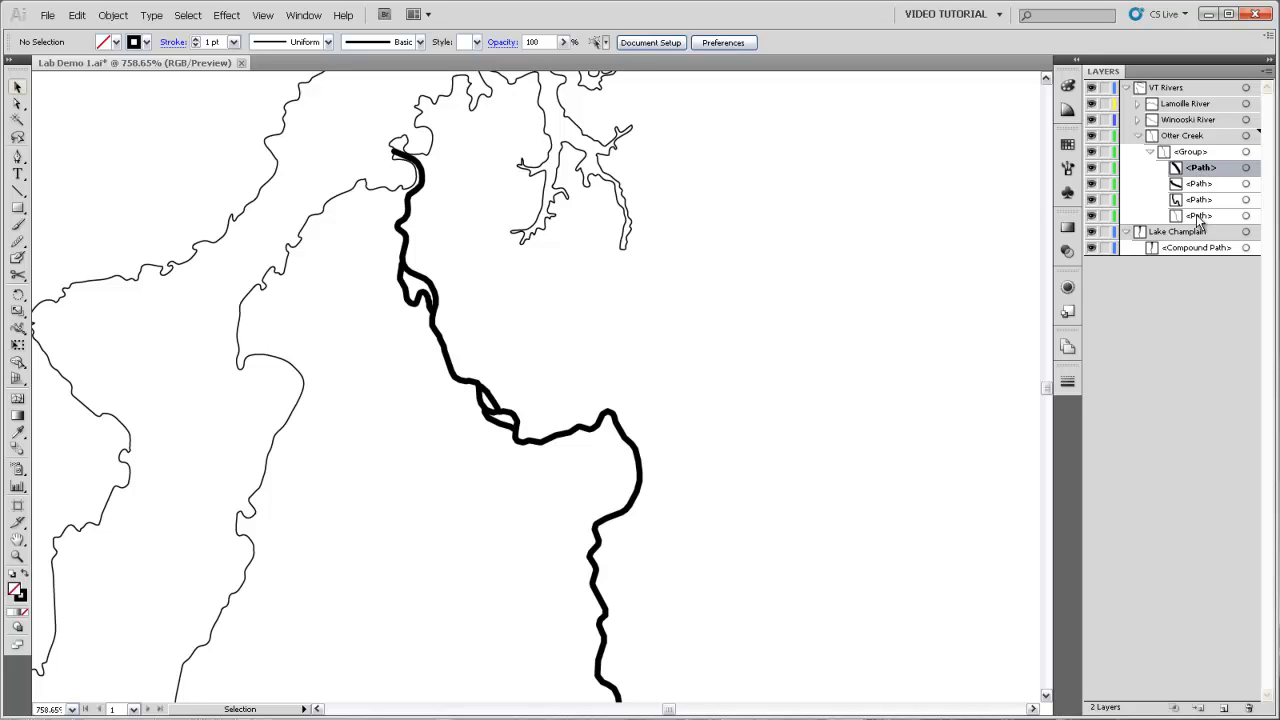
shift+click(1196, 215)
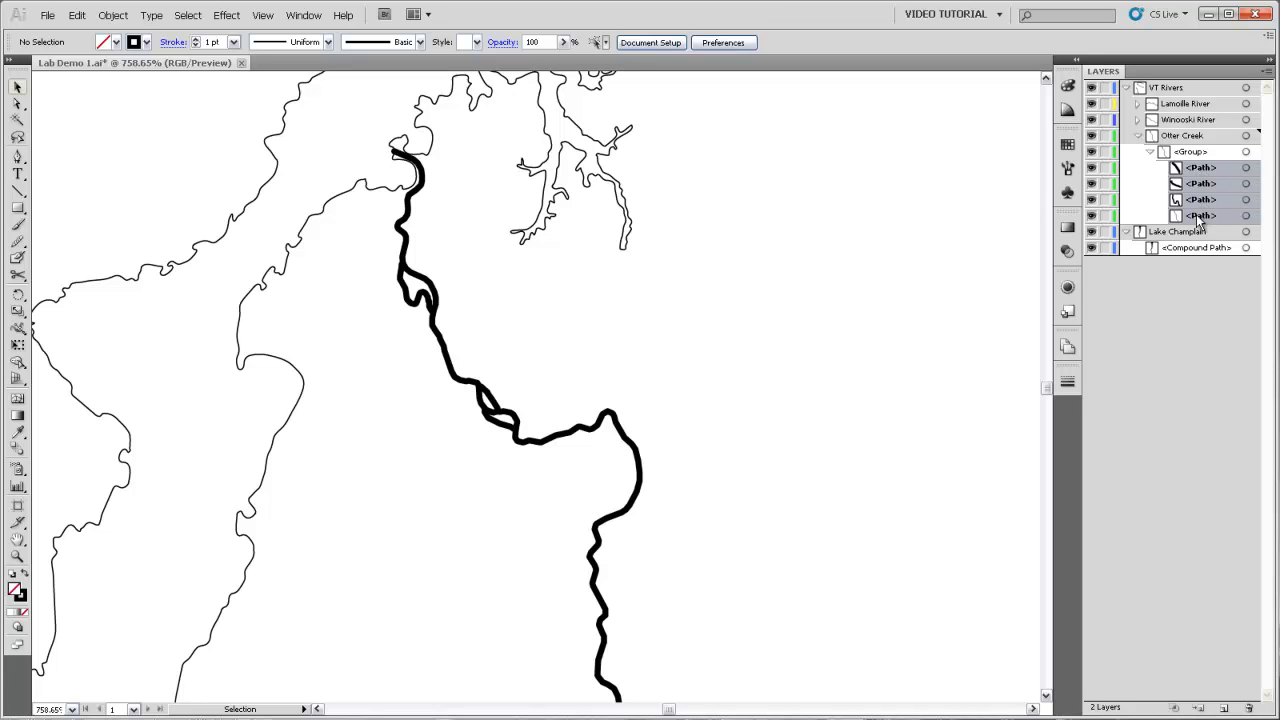
drag(1197, 170, 1203, 150)
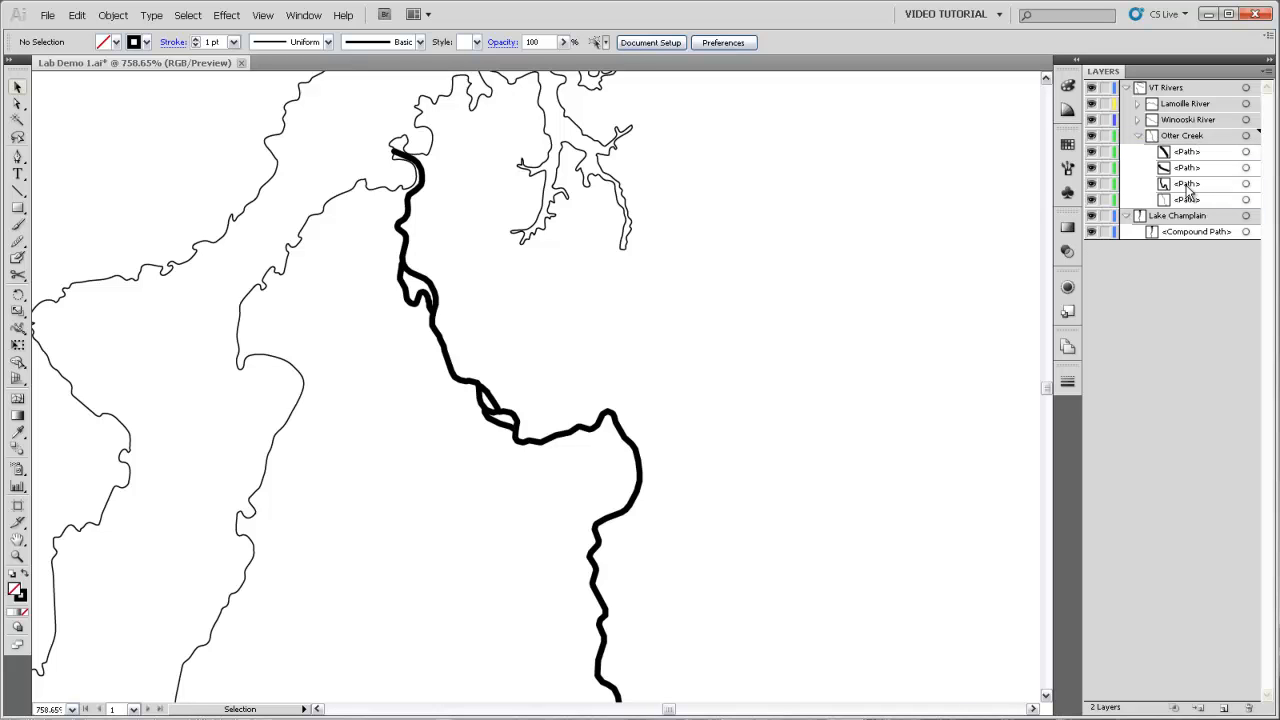
click(77, 15)
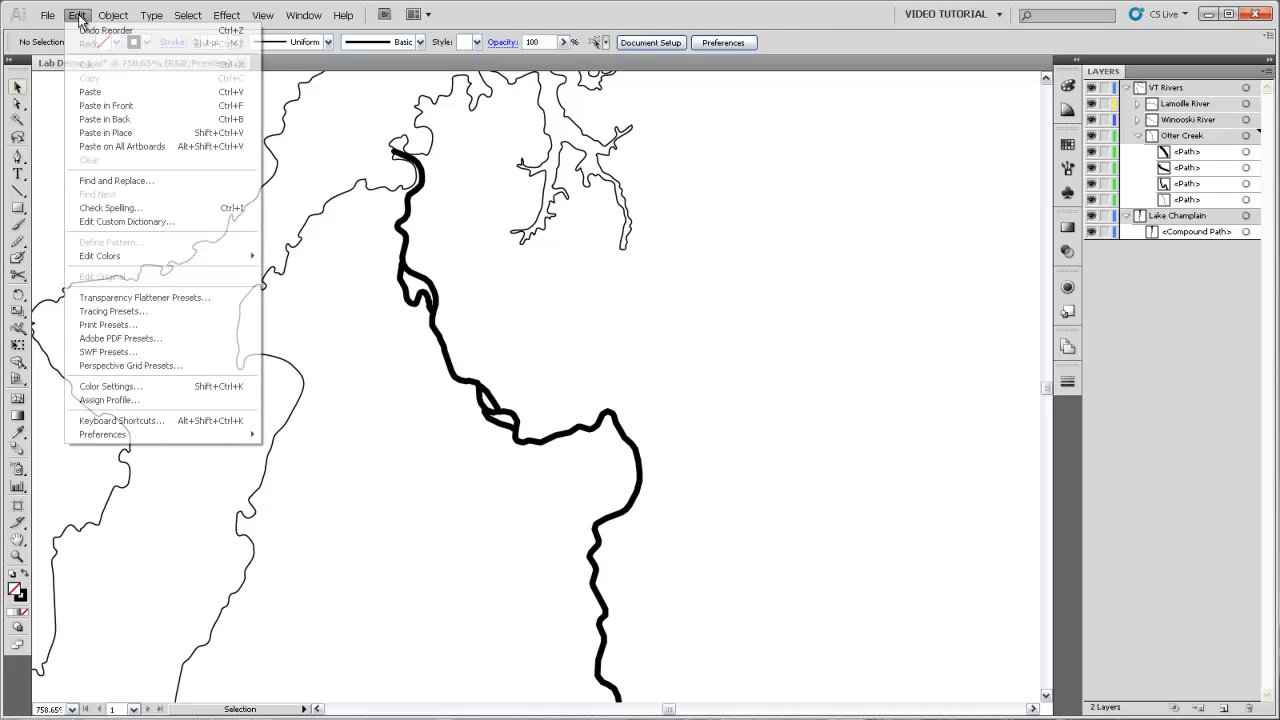
click(88, 42)
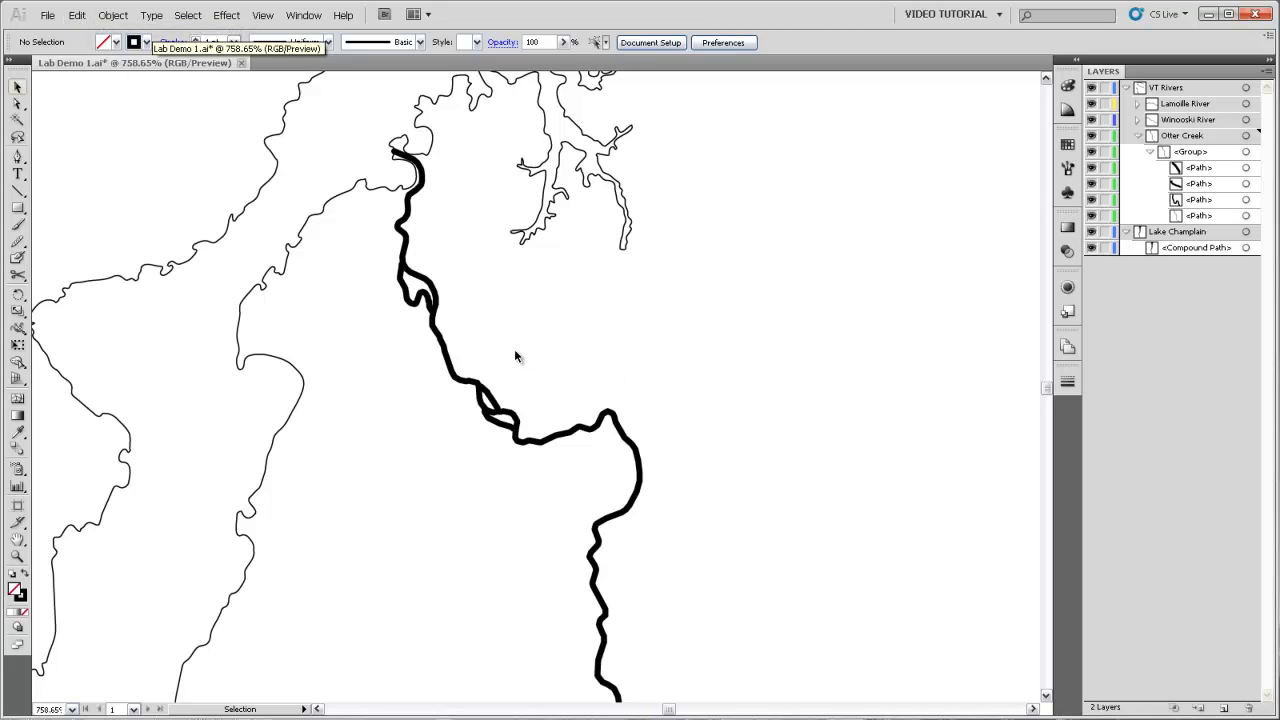
Ungroup the Otter Creek paths and clear the selection
click(446, 350)
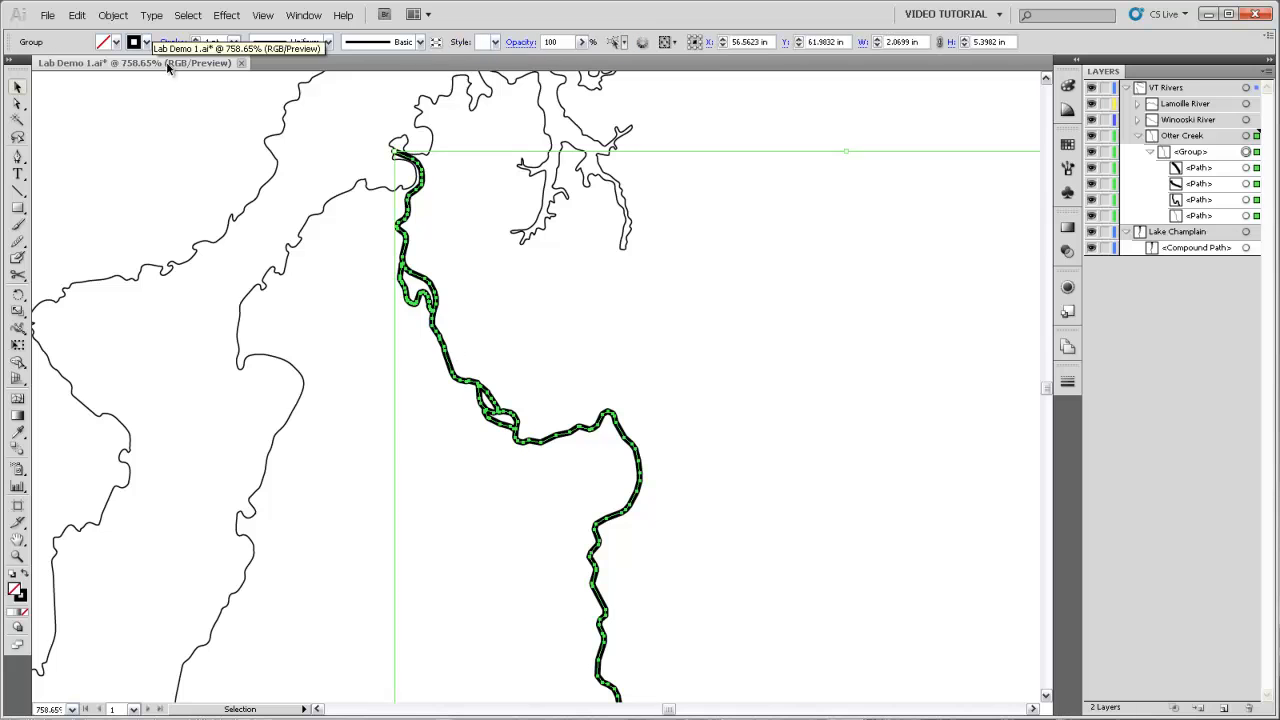
click(113, 15)
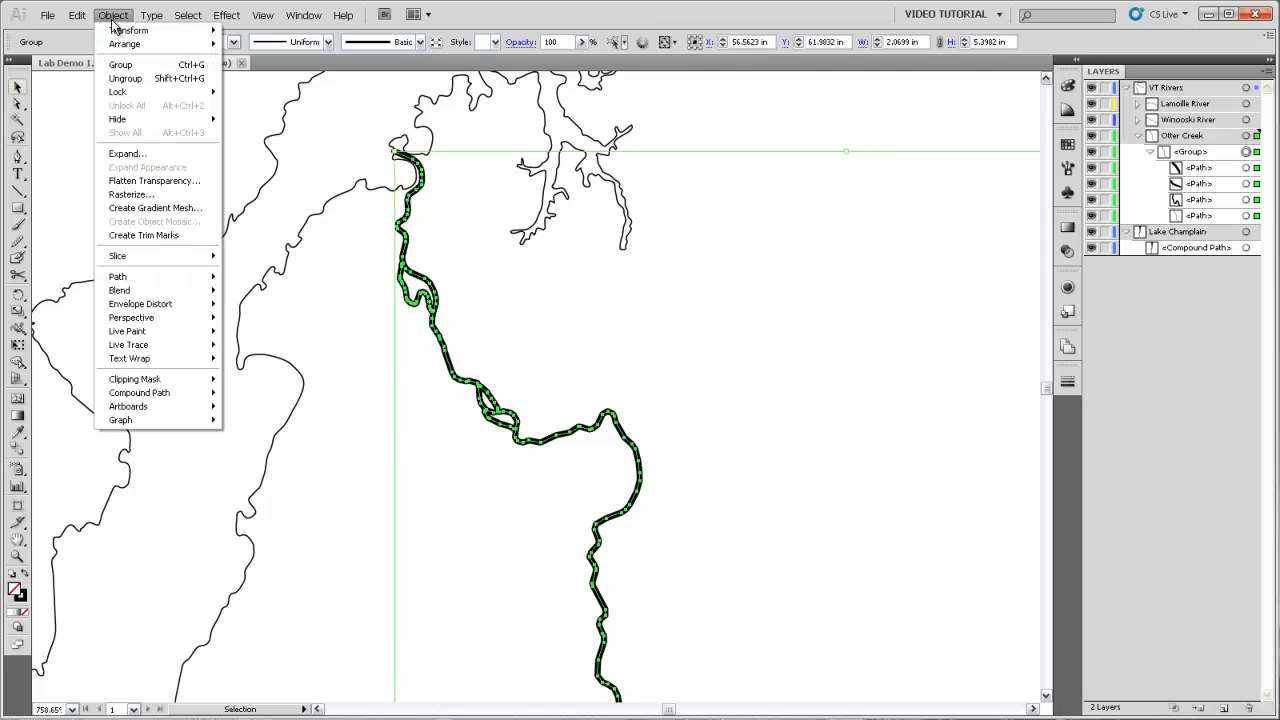
click(145, 79)
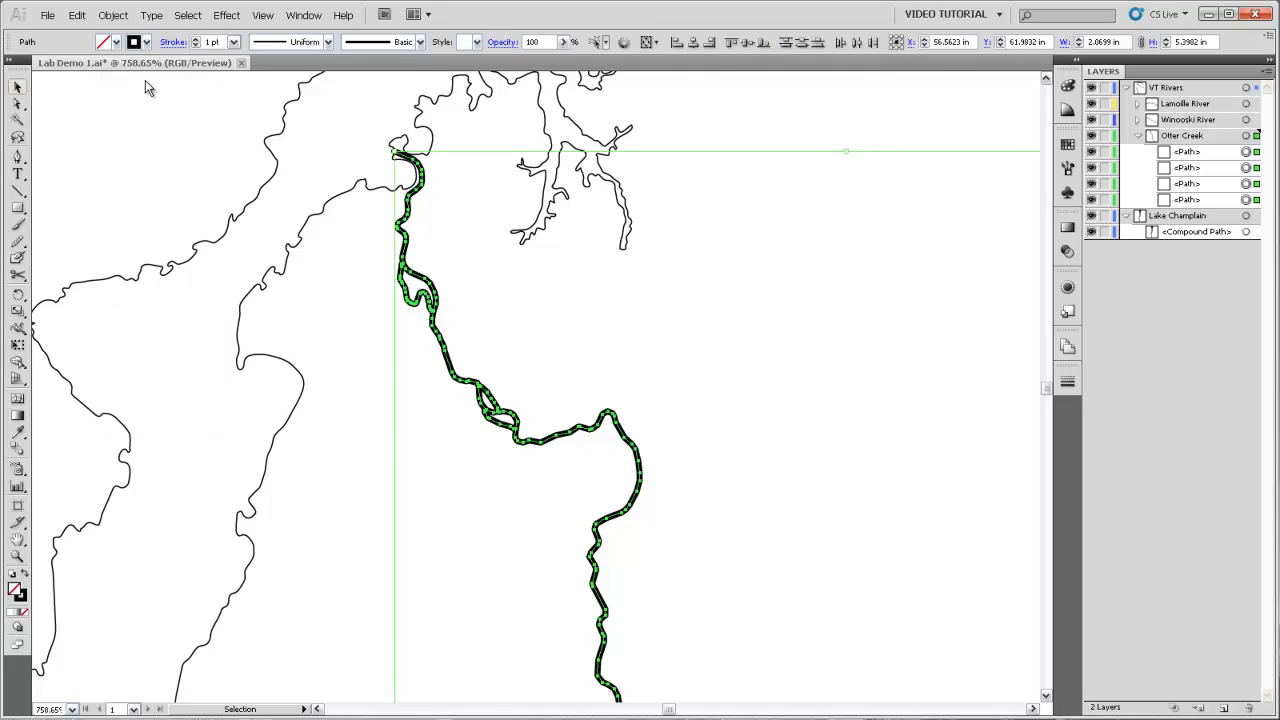
click(721, 137)
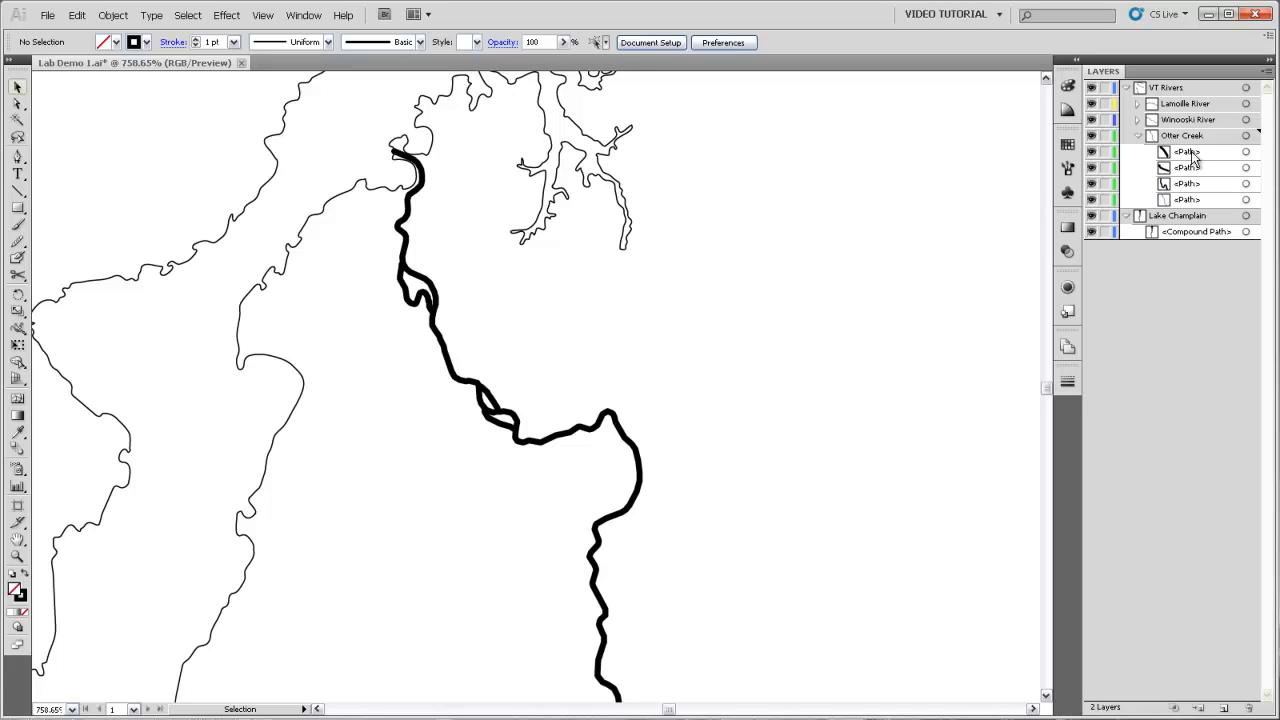
Target the topmost Otter Creek path on its own, and all the artwork of the Otter Creek sublayer
click(1246, 152)
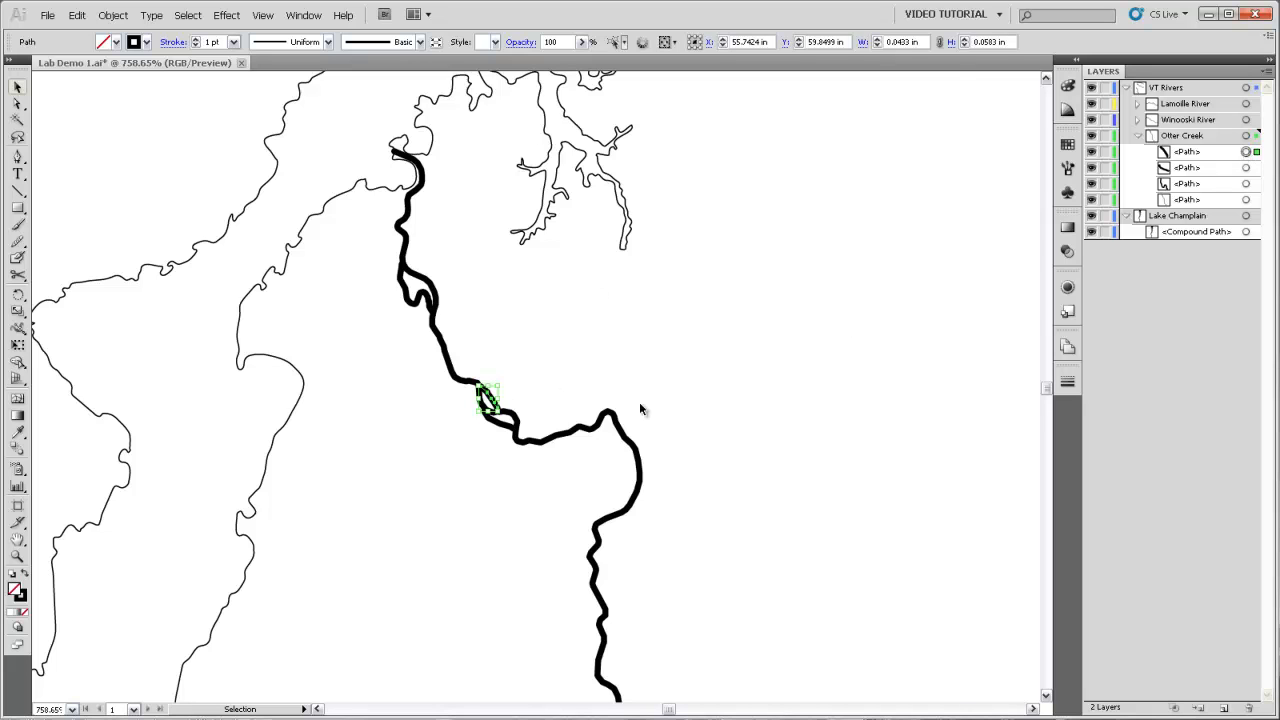
click(1247, 139)
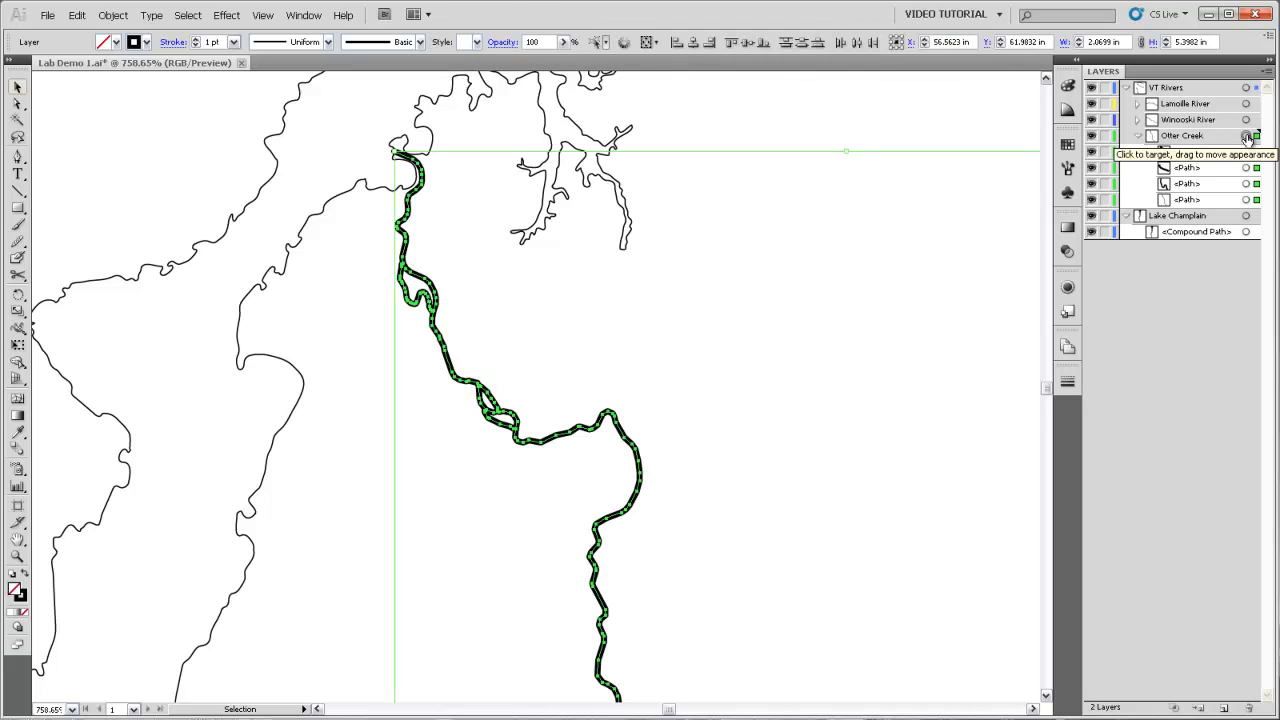
Target the VT Rivers layer to select the artwork of all three river sublayers at once
key(ctrl+minus)
key(ctrl+minus)
key(ctrl+minus)
key(ctrl+minus)
key(ctrl+minus)
key(ctrl+minus)
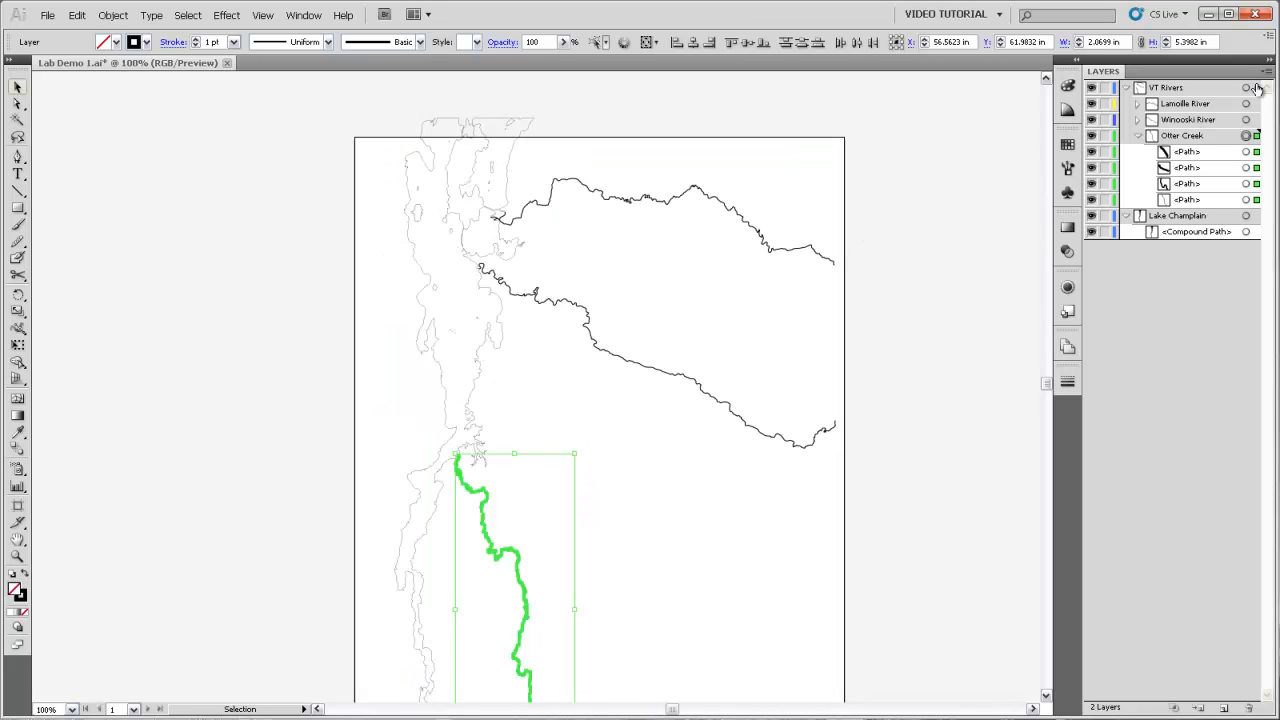
click(1246, 90)
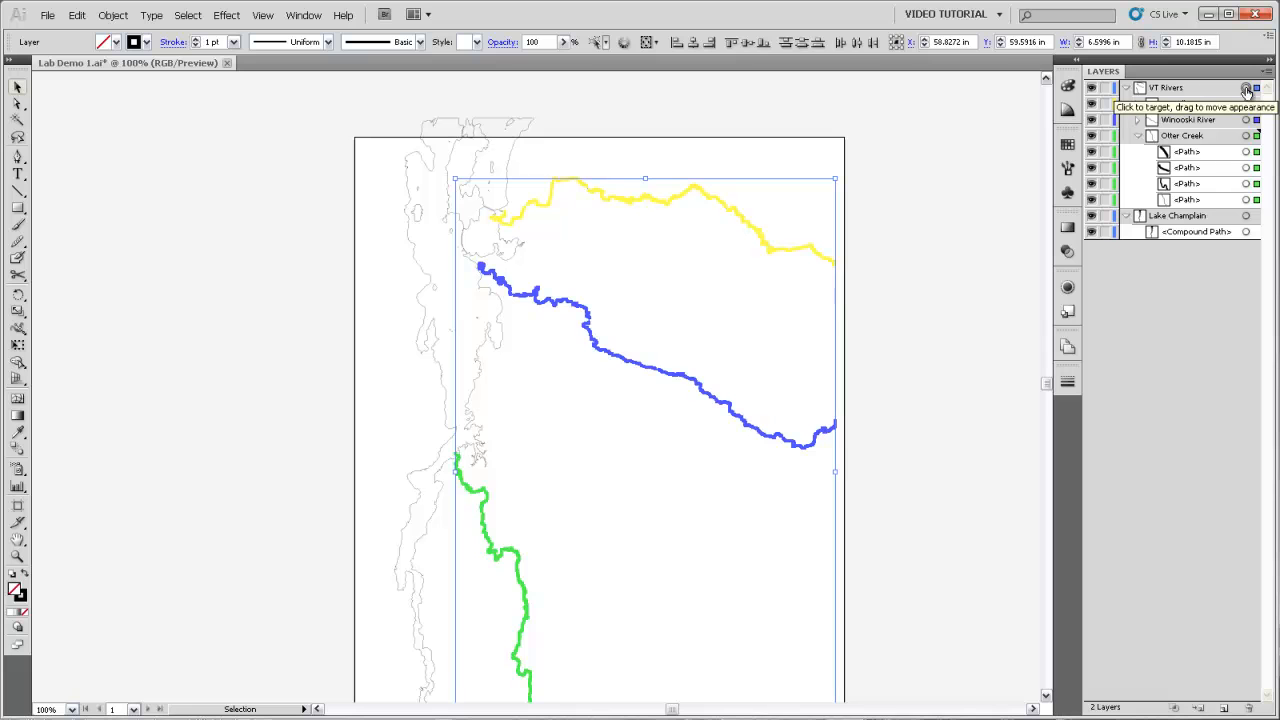
Collapse the Otter Creek sublayer and clear the selection on the map
click(1139, 136)
drag(556, 498, 568, 430)
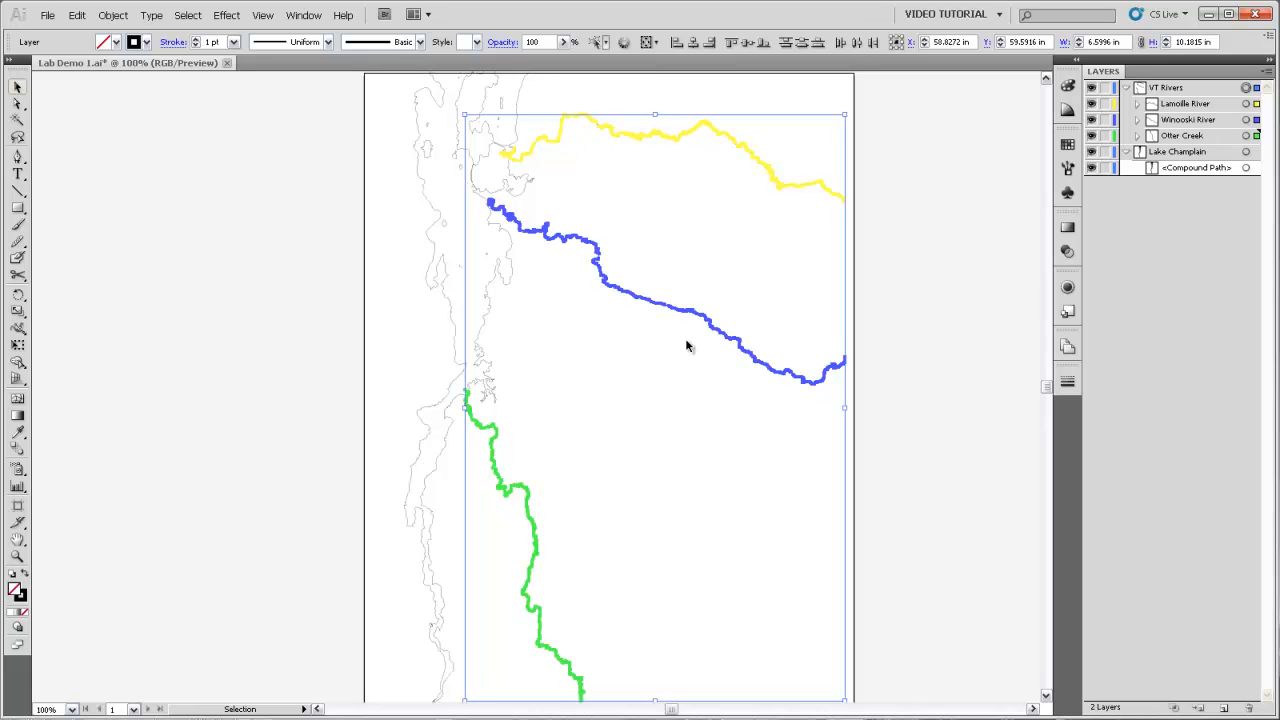
click(908, 411)
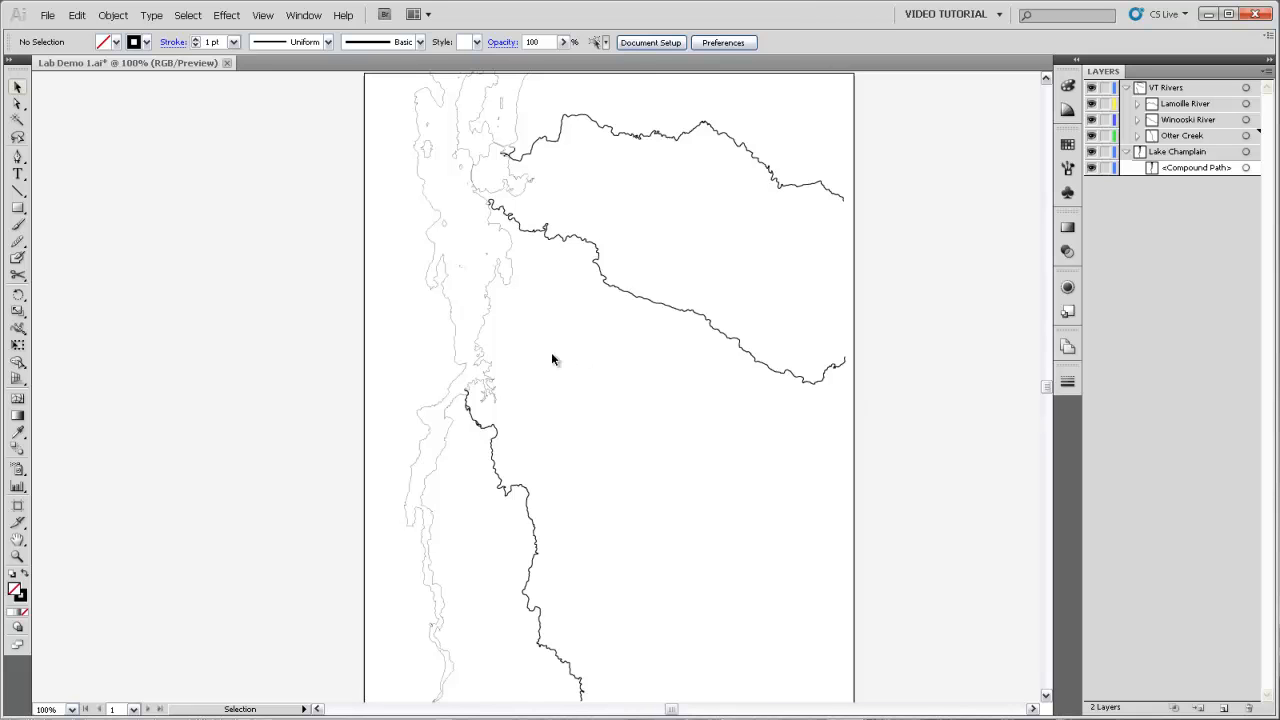
Hide the Lake Champlain layer and make it visible again
click(1092, 152)
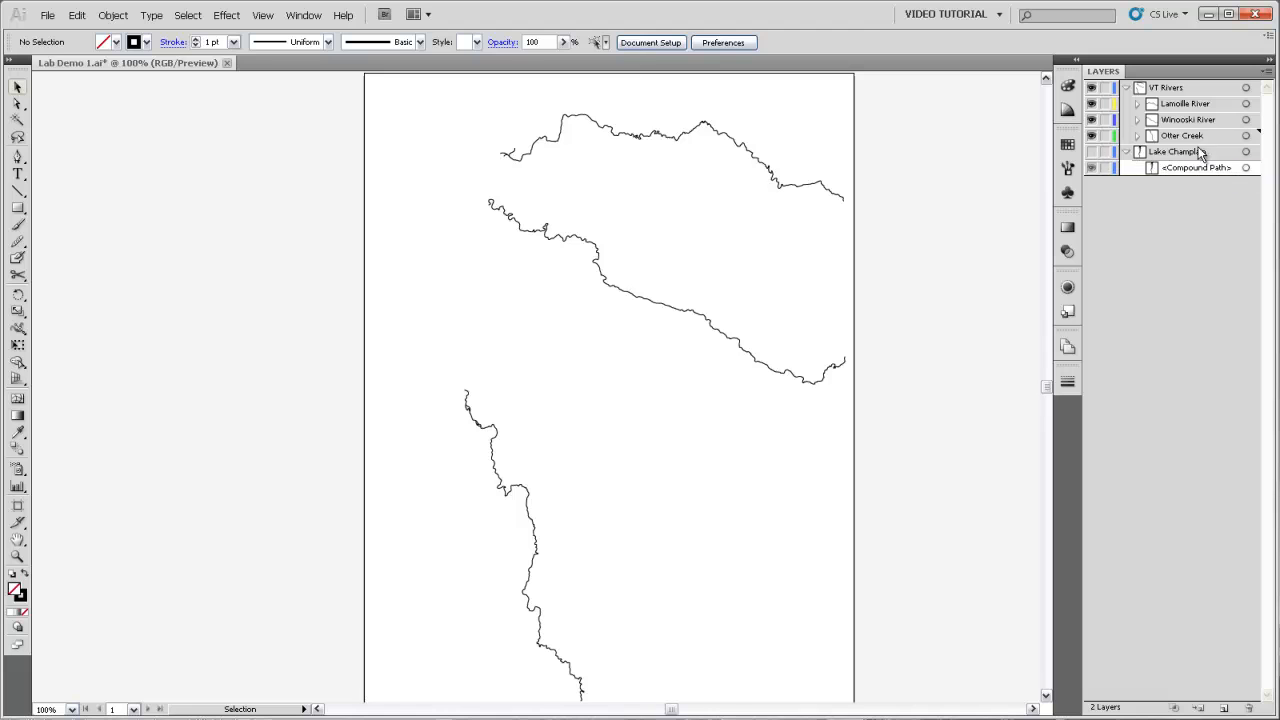
click(1091, 151)
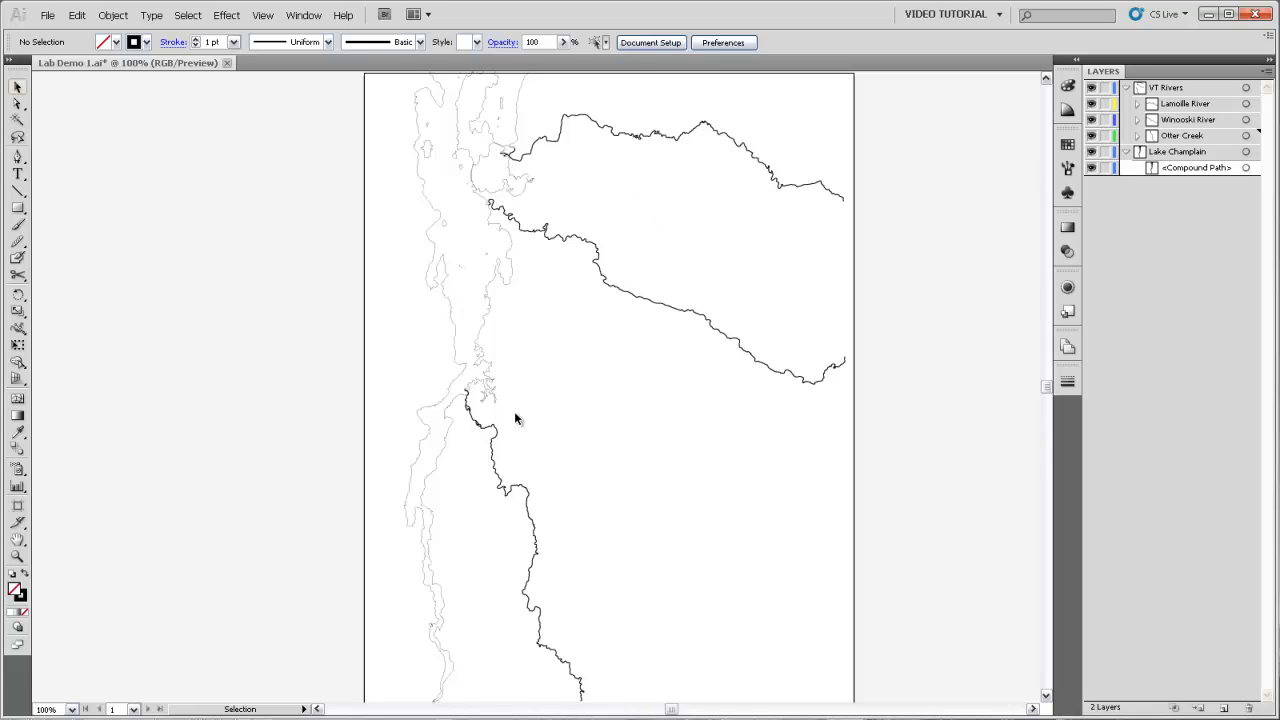
Lock the Lake Champlain layer and try to select the lake outline on the map
click(1105, 152)
click(1105, 168)
mouse_move(536, 335)
mouse_down()
mouse_move(417, 263)
mouse_move(530, 322)
mouse_move(434, 264)
mouse_up()
drag(400, 263, 508, 334)
Unlock the Lake Champlain layer and select the lake's compound path on the map
click(1104, 151)
click(420, 298)
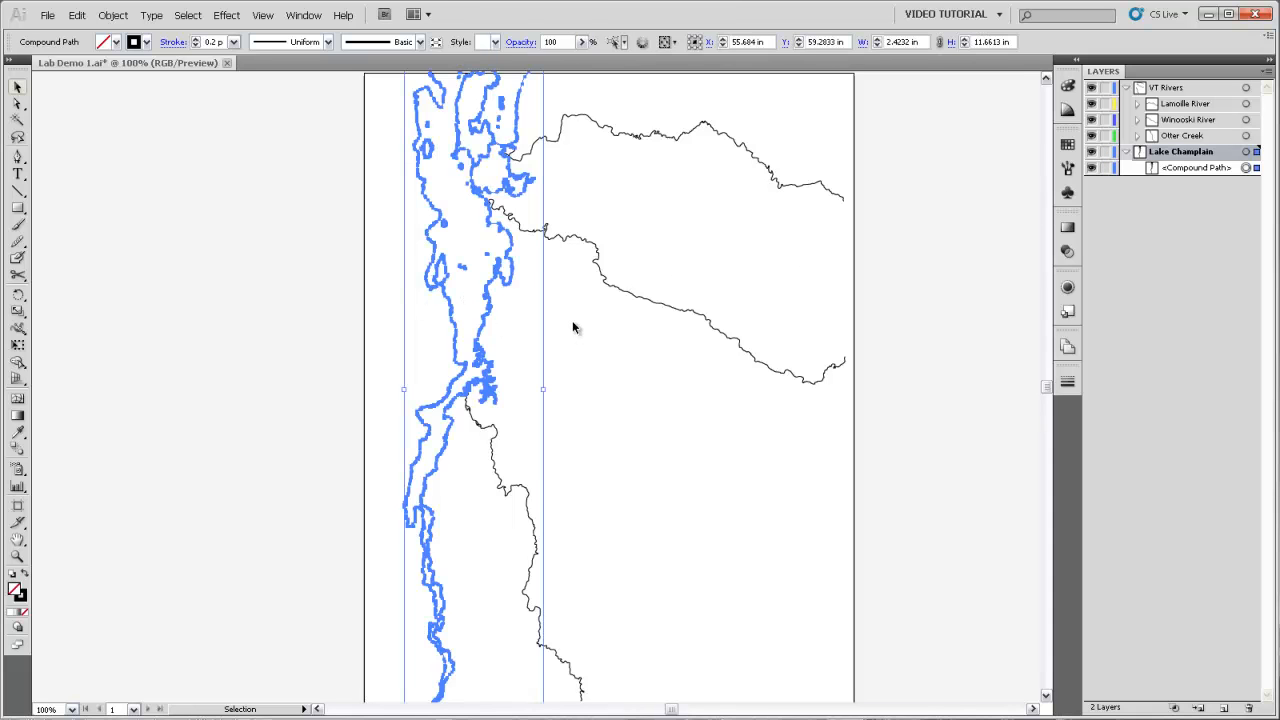